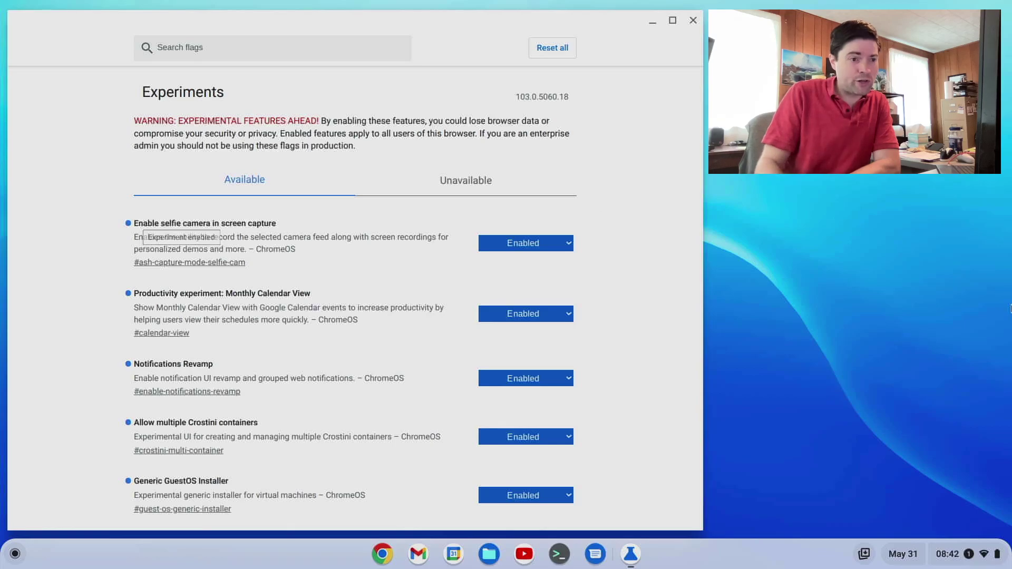
- Start screen capture in video mode using the USB2.0 VGA UVC WebCam and the microphone
click(946, 563)
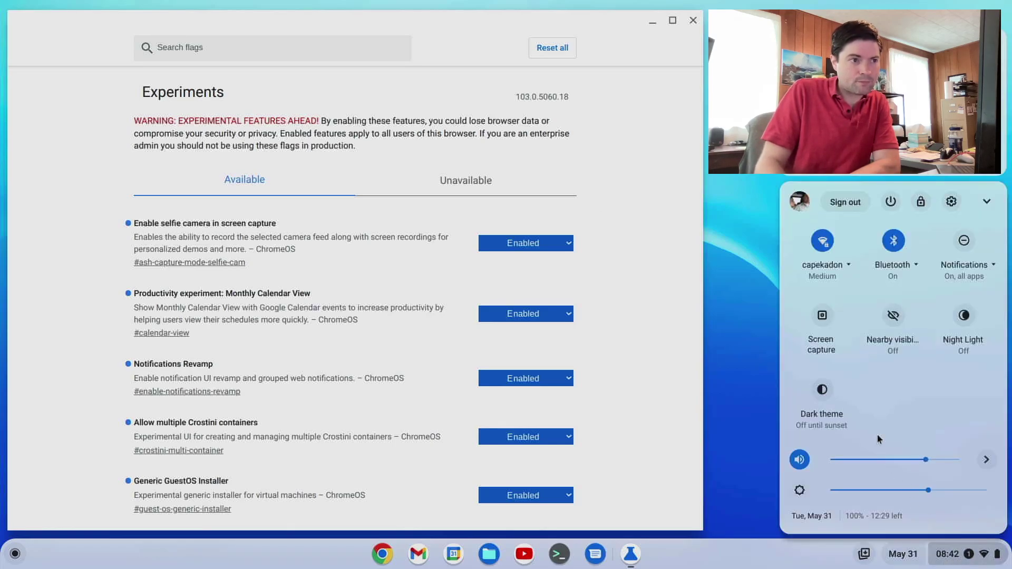
click(821, 315)
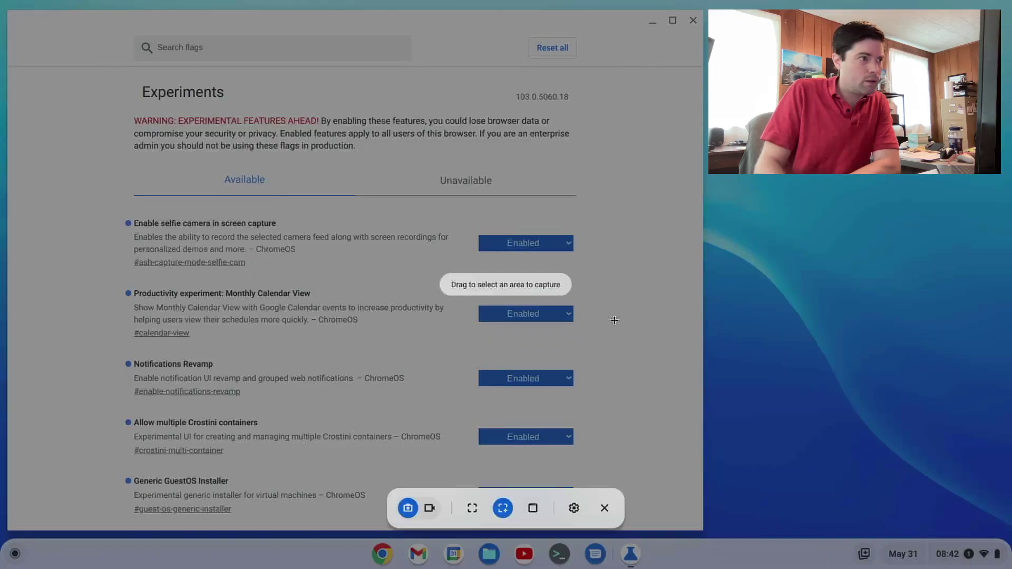
click(425, 515)
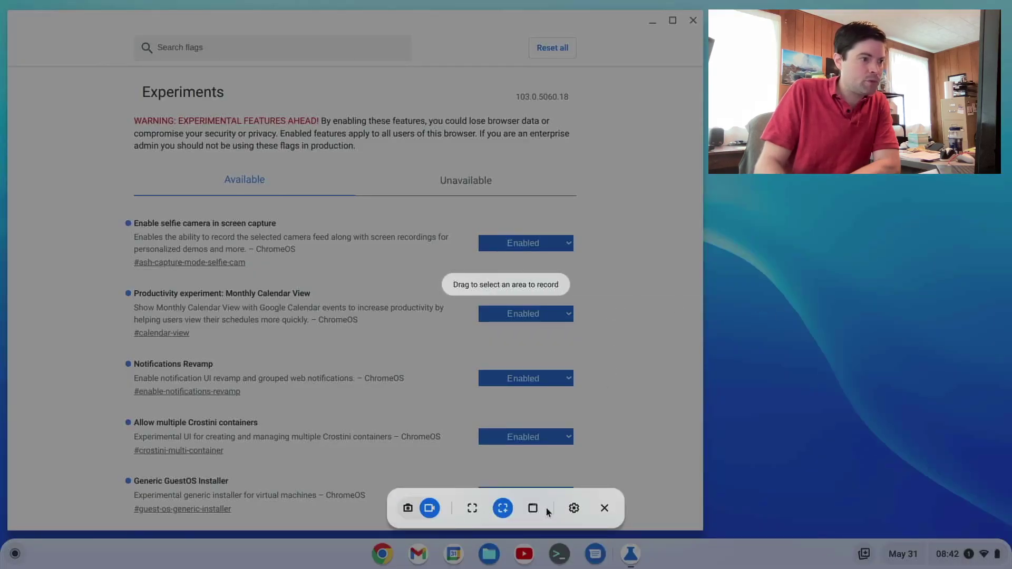
click(574, 508)
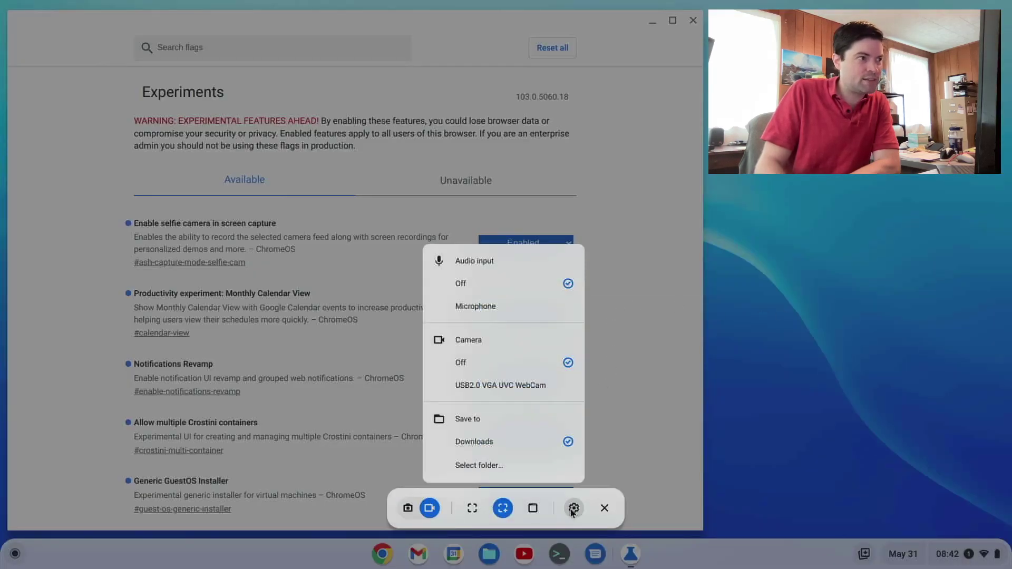
click(489, 388)
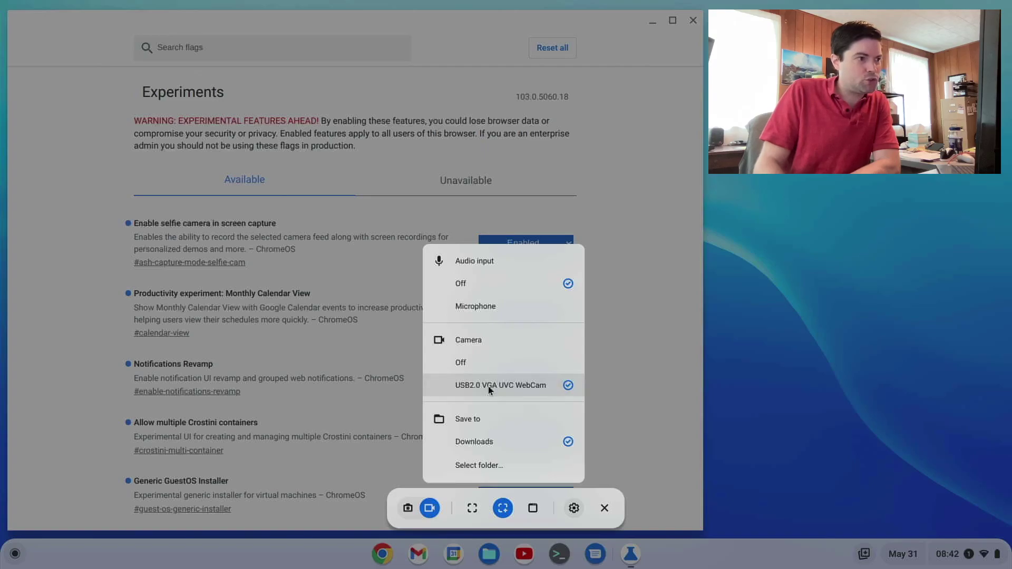
click(494, 308)
- Choose full-screen recording to preview the selfie-camera bubble, then exit capture mode
click(626, 466)
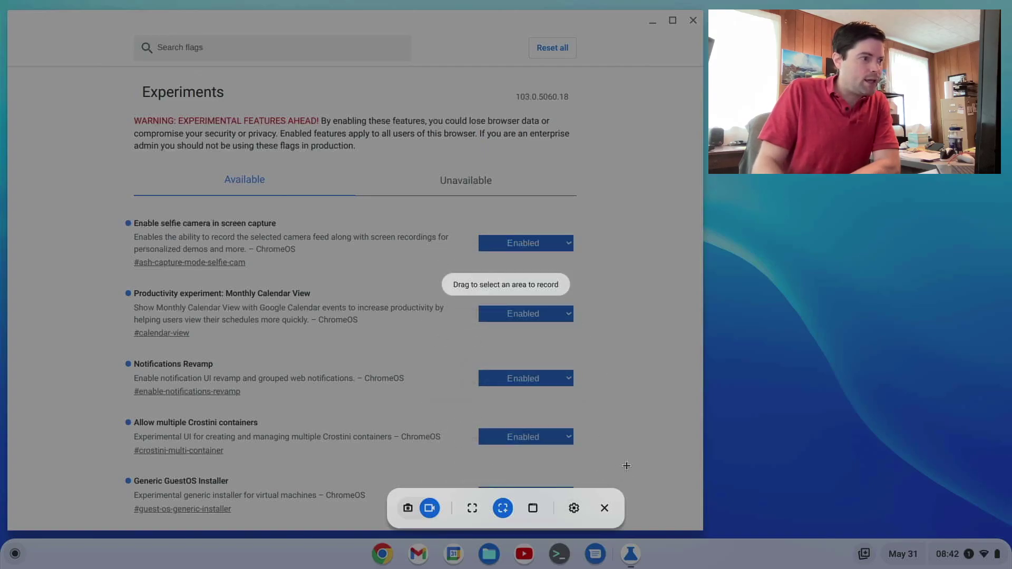
click(472, 508)
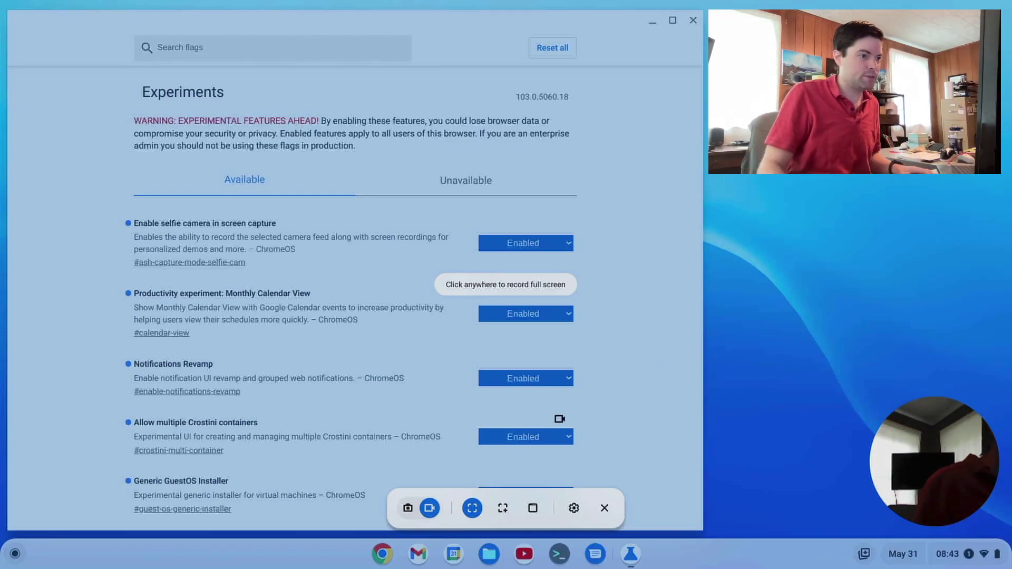
click(605, 508)
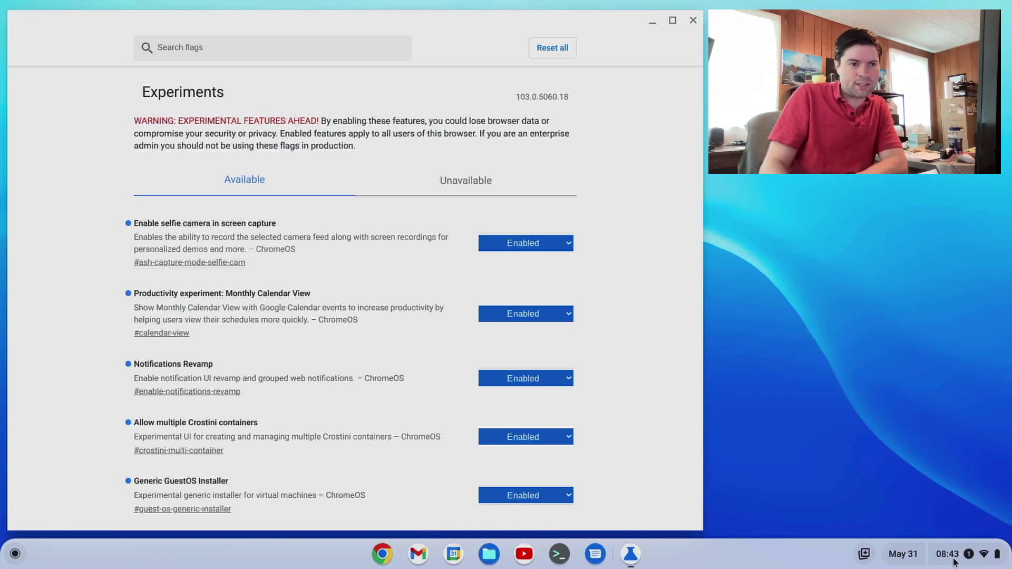
- Open the monthly calendar from the shelf date, scroll through months, and close it
click(900, 555)
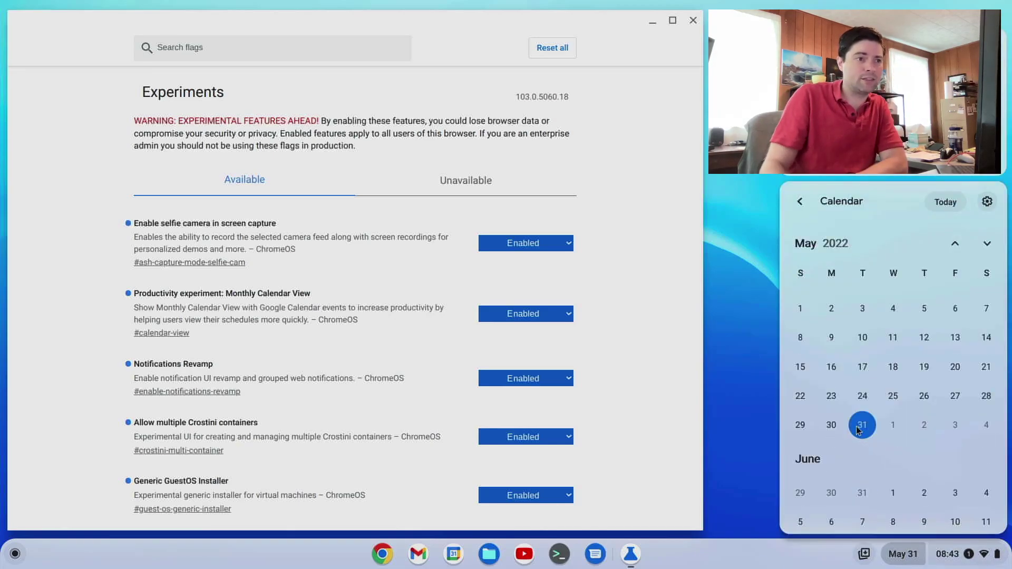
scroll(917, 349, down, 2)
scroll(917, 350, down, 3)
scroll(917, 349, up, 6)
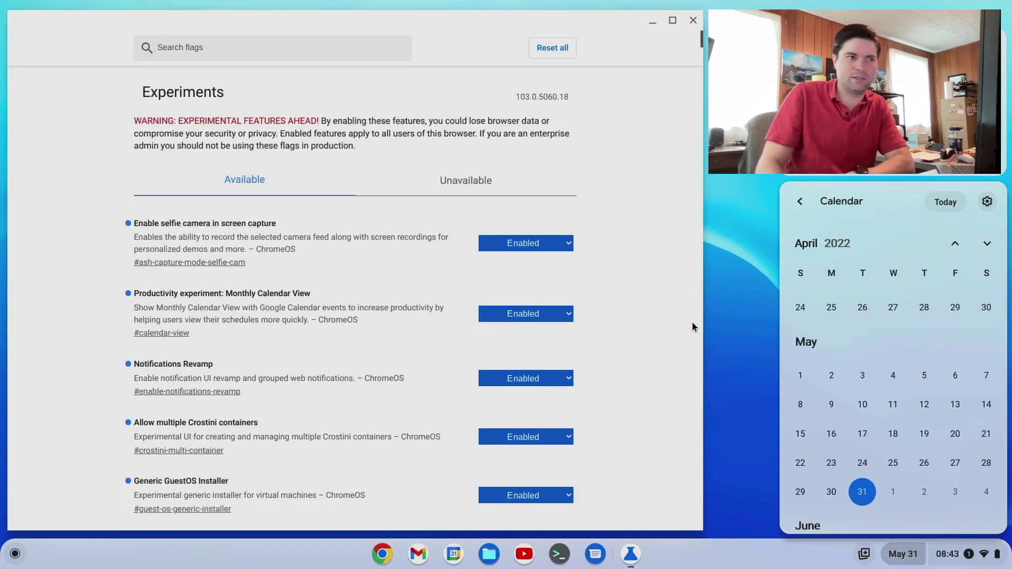
click(723, 312)
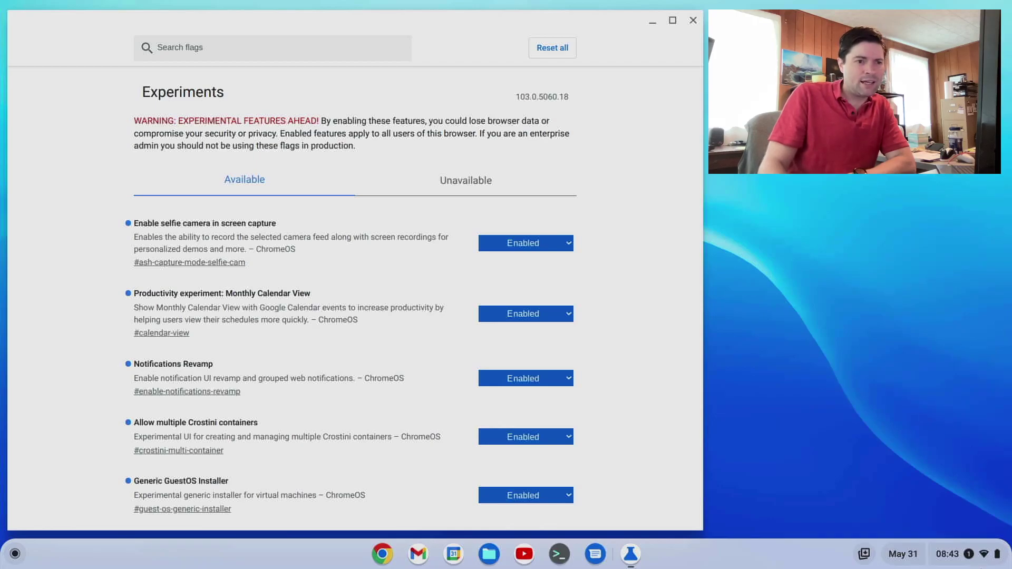
- Reopen and close the calendar, then launch a new Chrome window with a blank tab
click(960, 561)
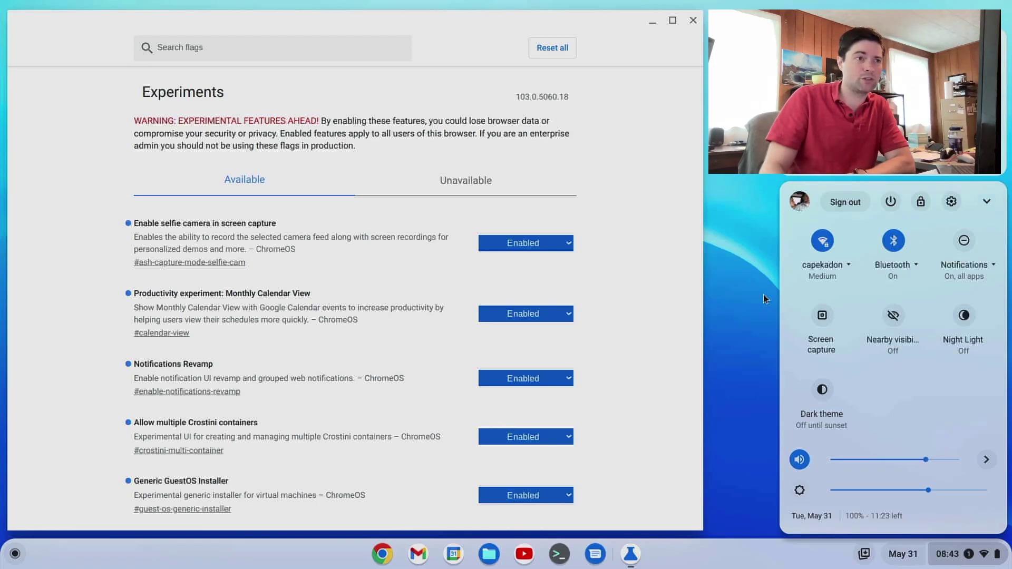
click(742, 291)
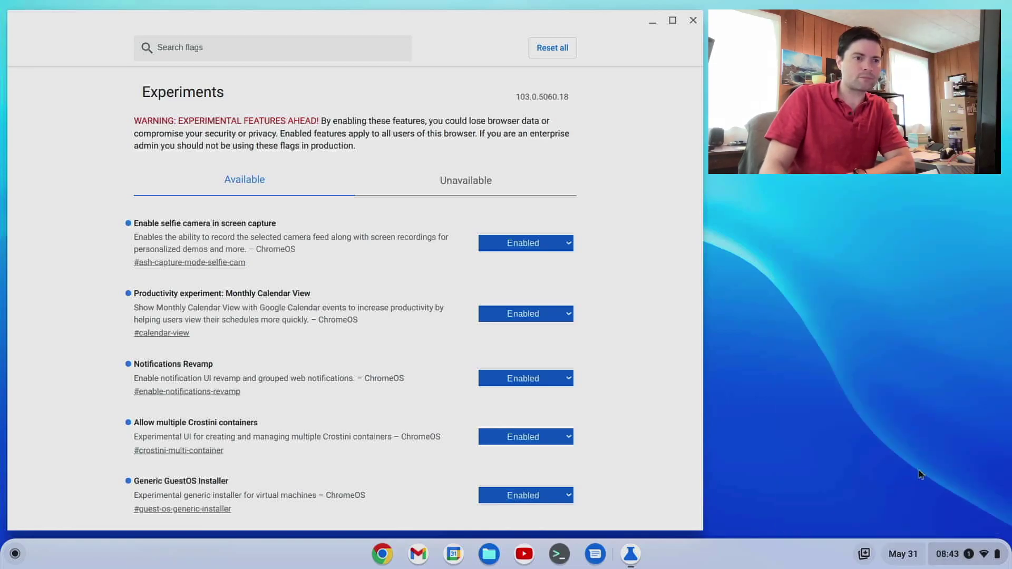
click(919, 553)
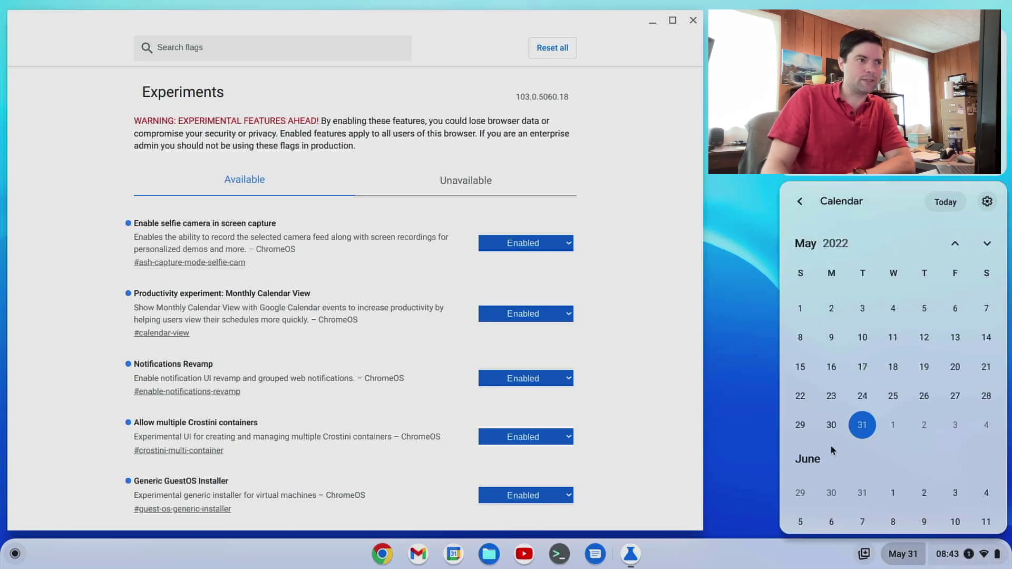
click(728, 374)
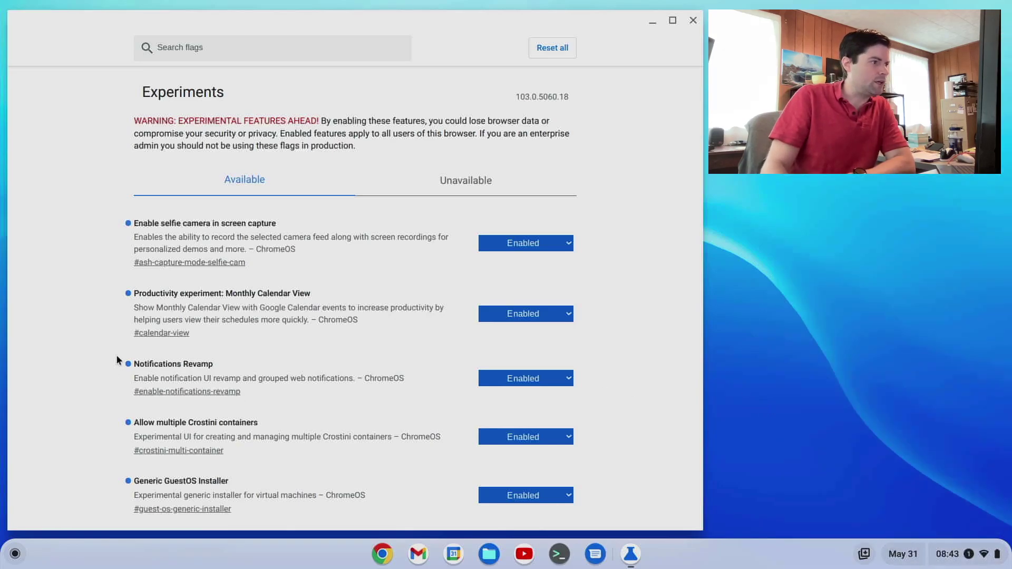
scroll(117, 357, down, 2)
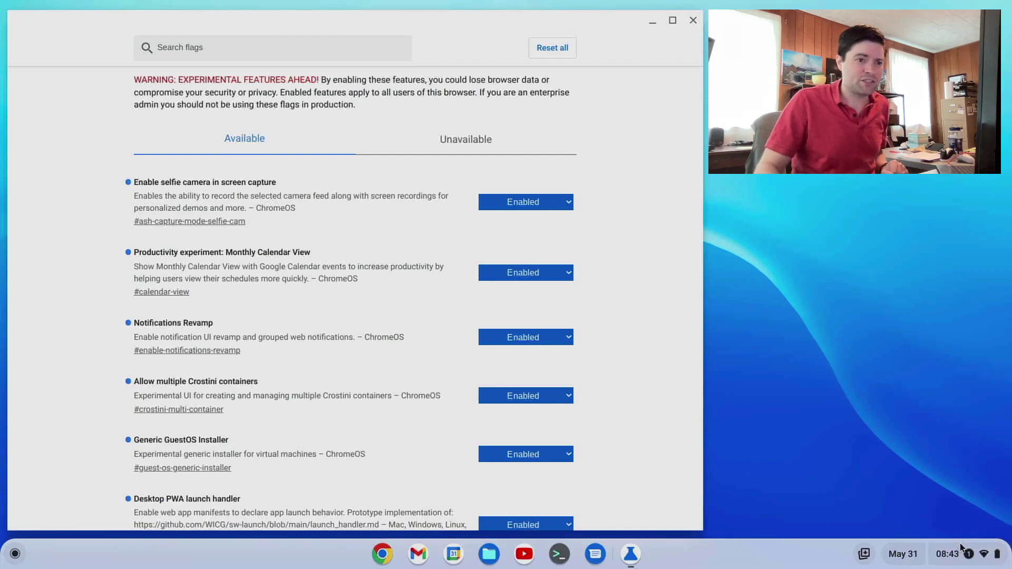
click(375, 554)
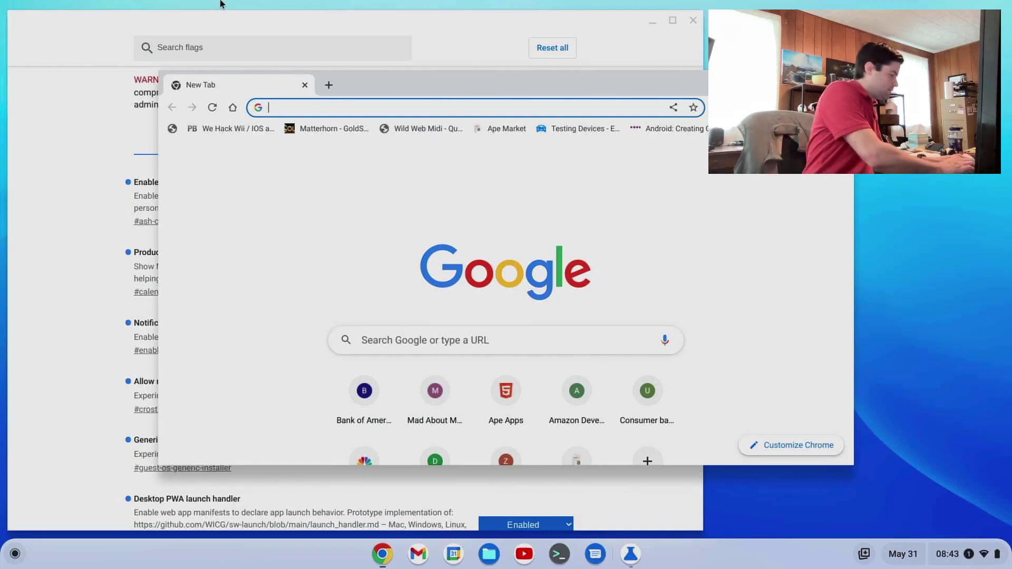
- Search Google for 'javascript notification api' and open the MDN Notification page
text(javascript notification api)
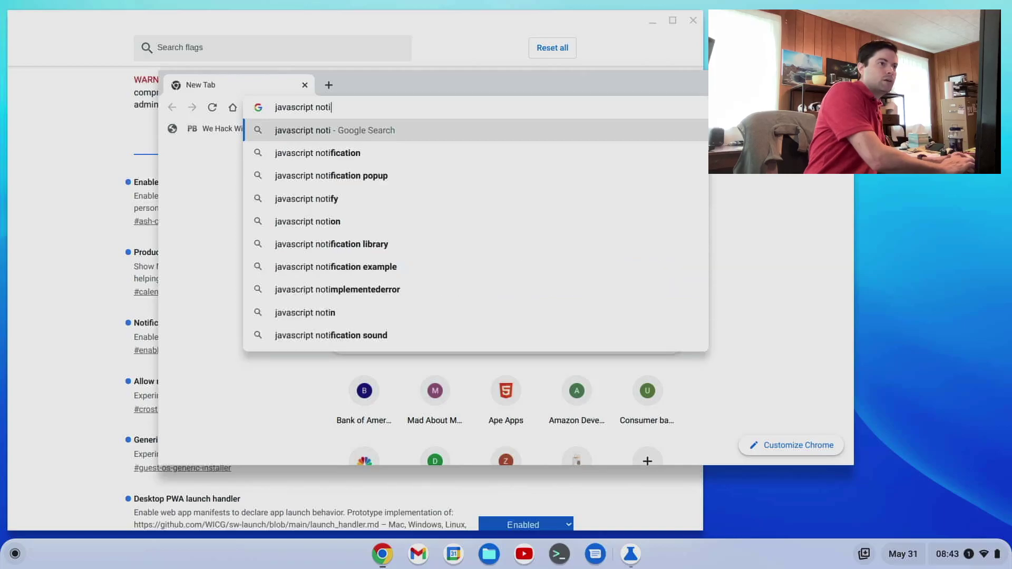
key(Return)
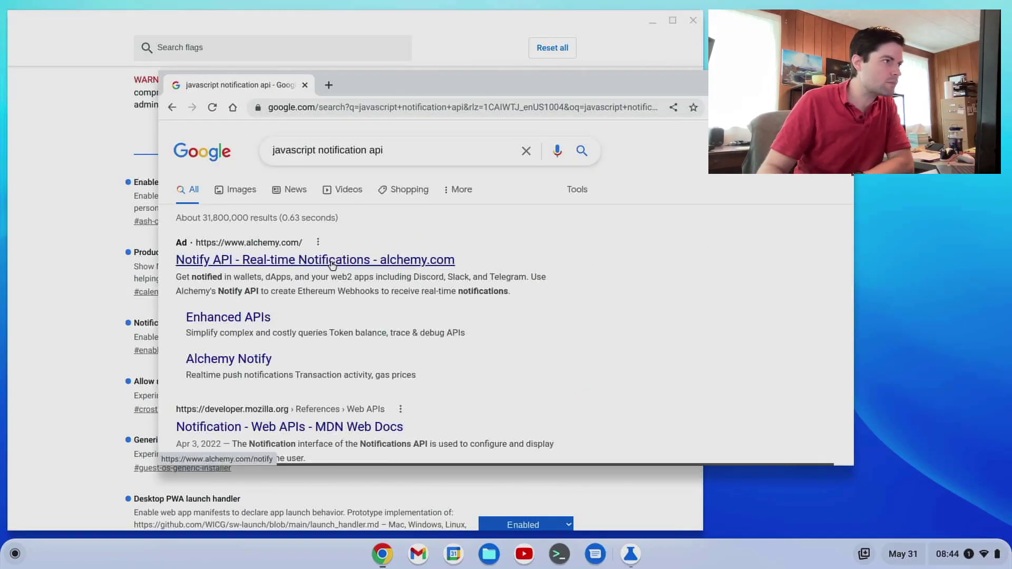
scroll(335, 315, down, 2)
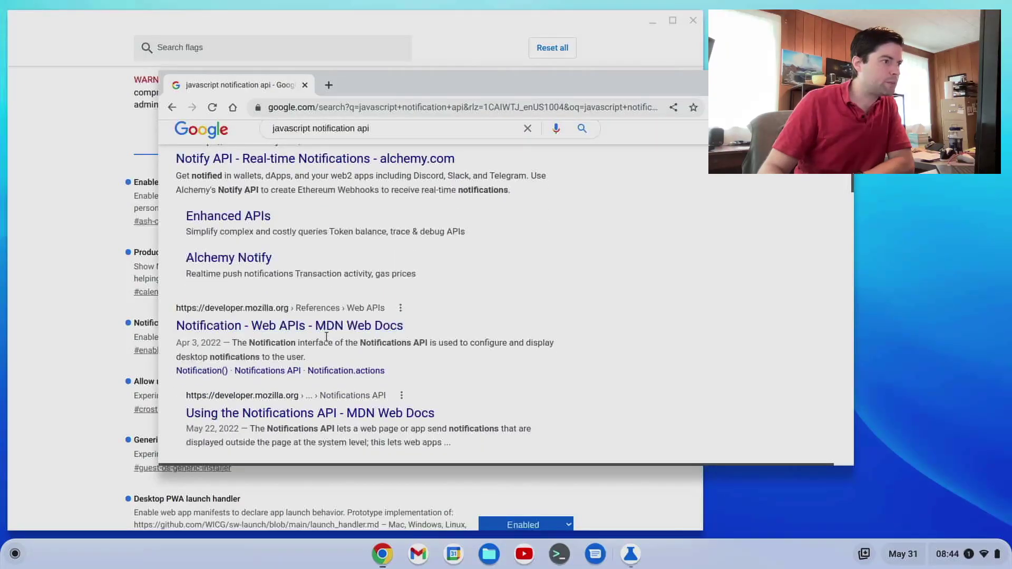
click(327, 332)
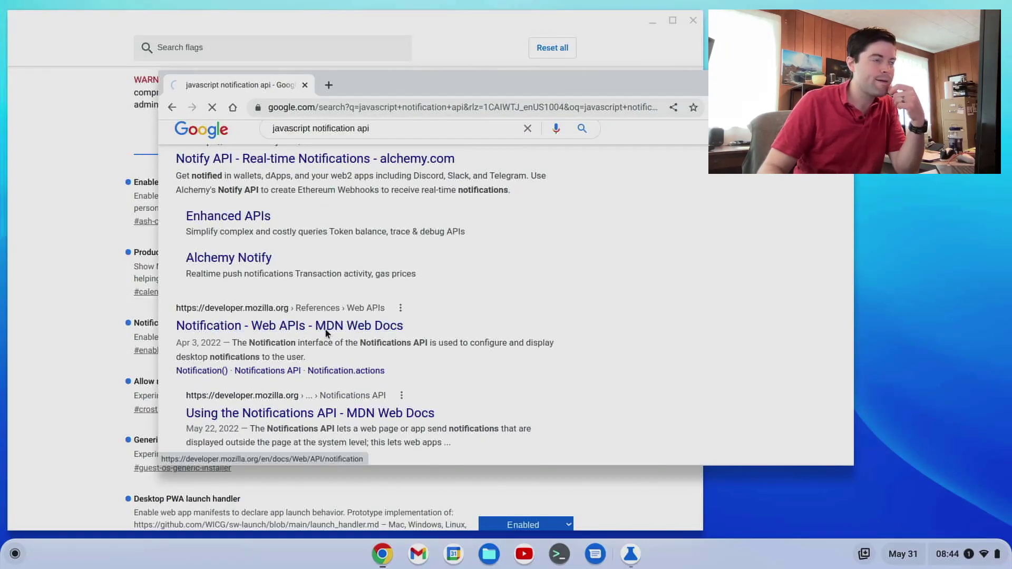
- Scroll the MDN page down to the Properties section, then raise the flags page again
drag(458, 78, 402, 72)
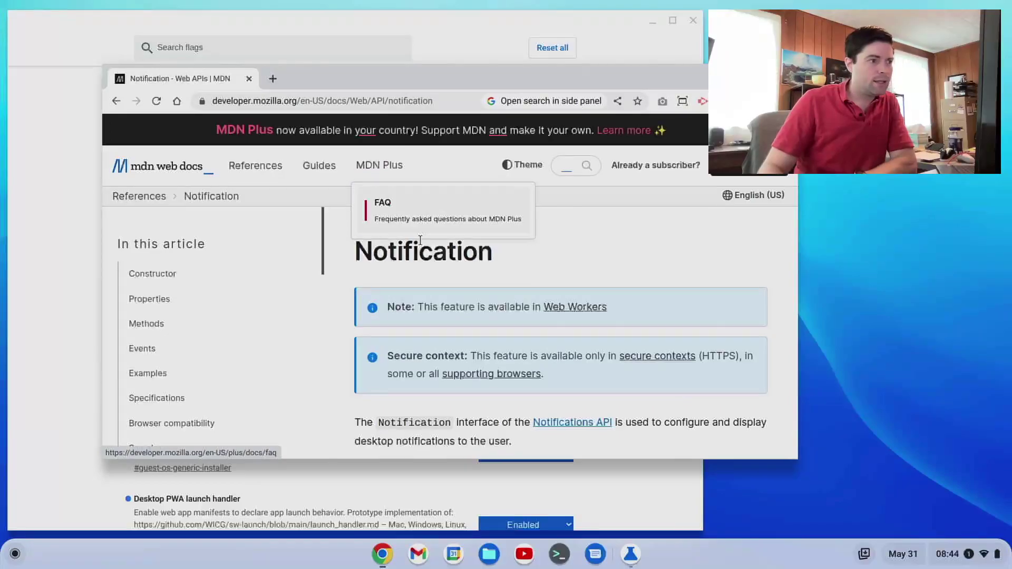
scroll(441, 281, down, 8)
scroll(445, 274, down, 15)
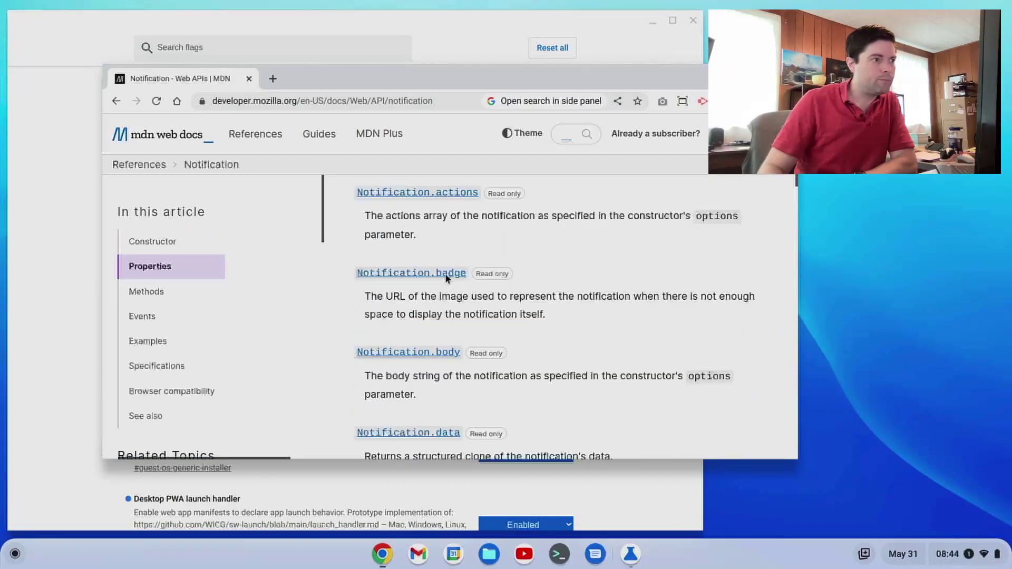
click(58, 393)
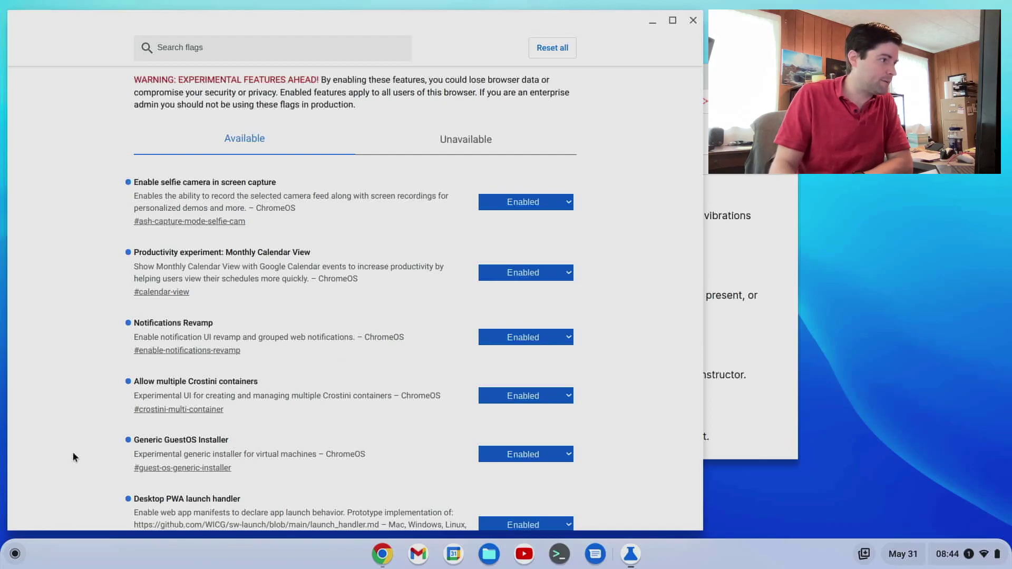
scroll(90, 318, down, 3)
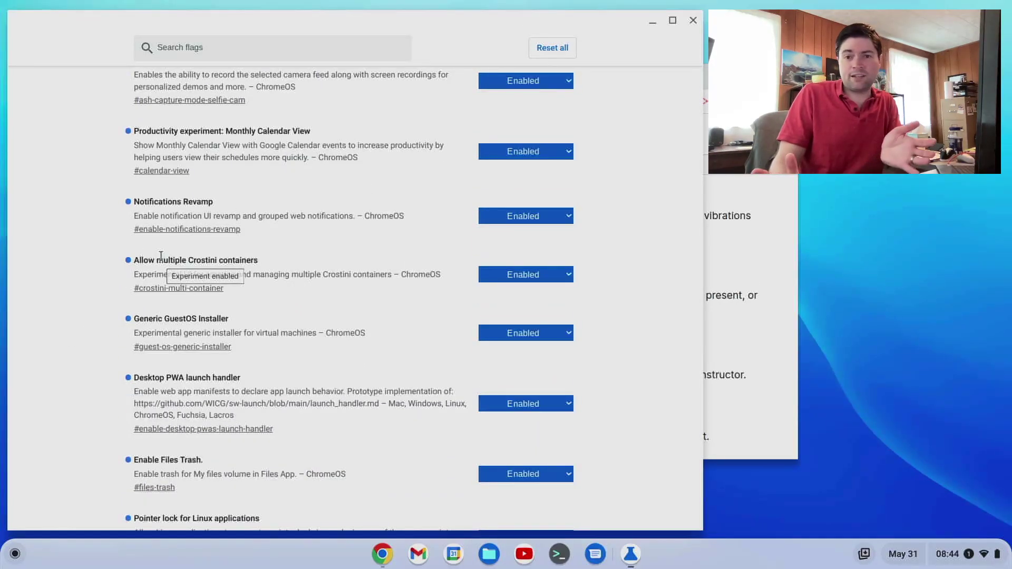
click(563, 560)
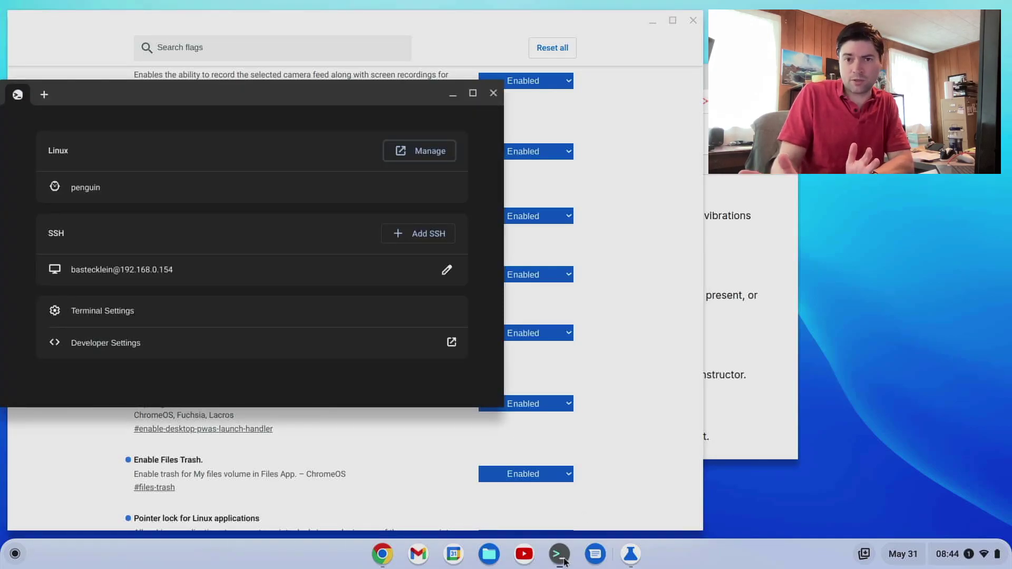
click(227, 74)
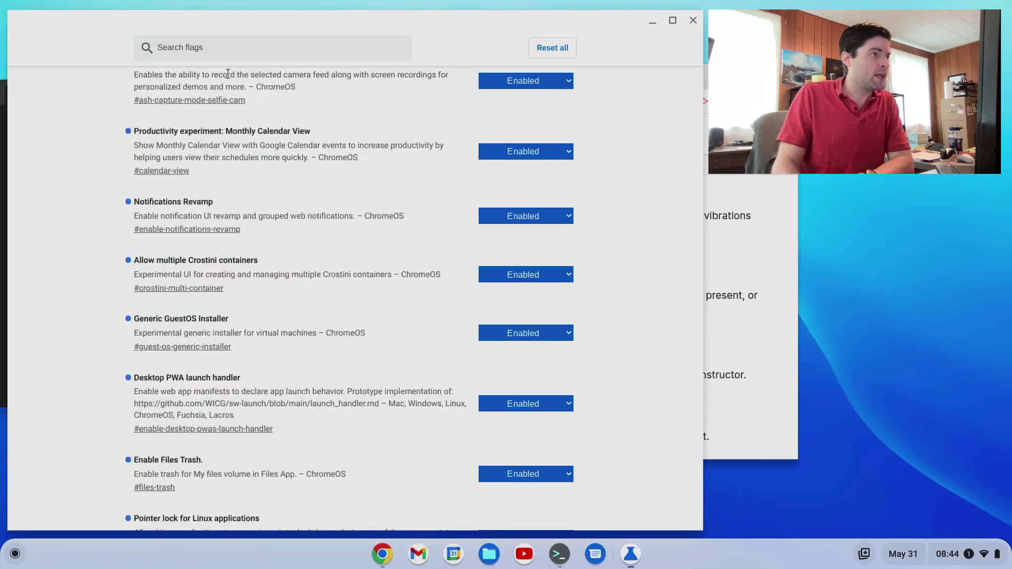
click(560, 554)
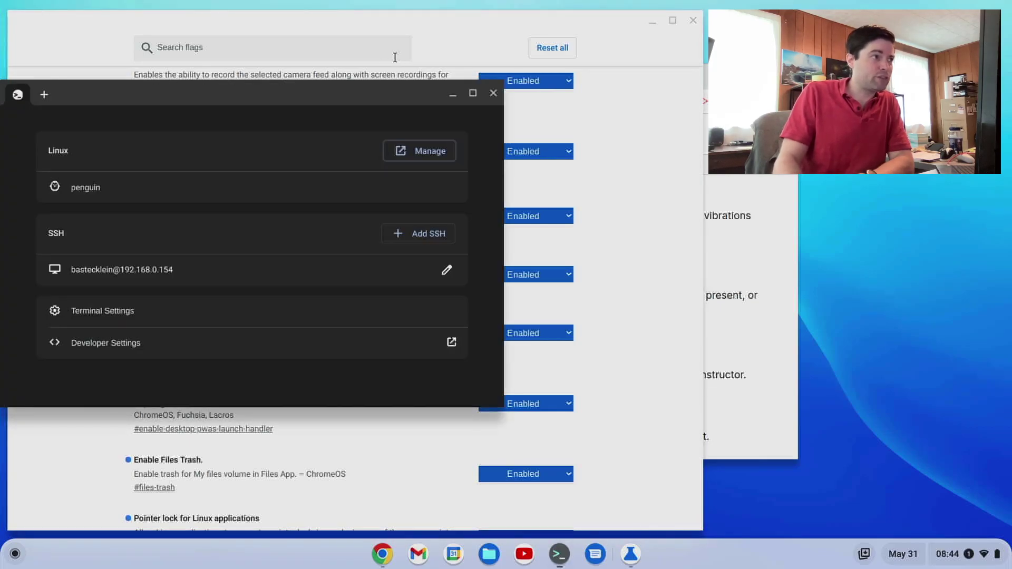
double_click(371, 113)
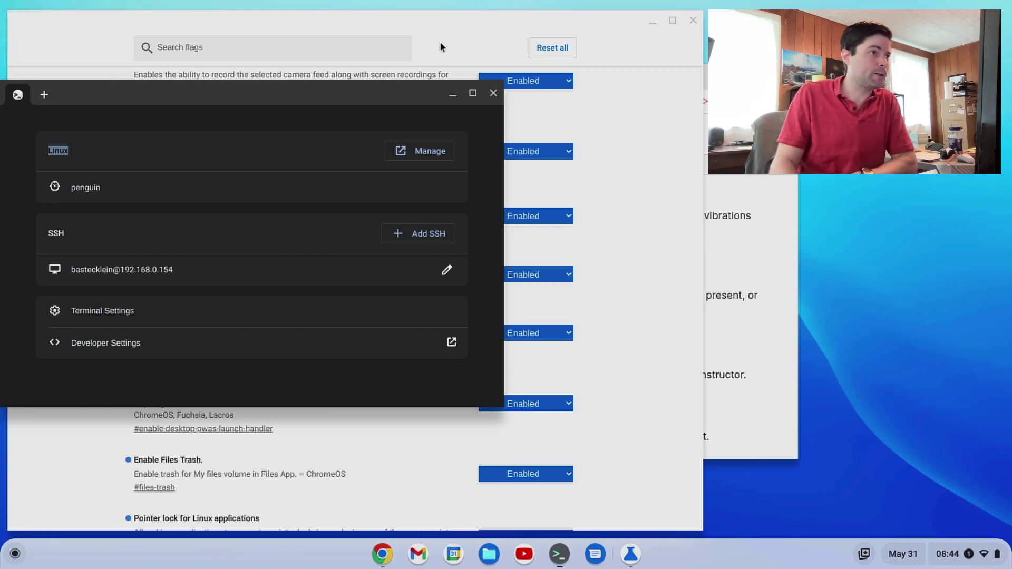
drag(414, 107, 770, 213)
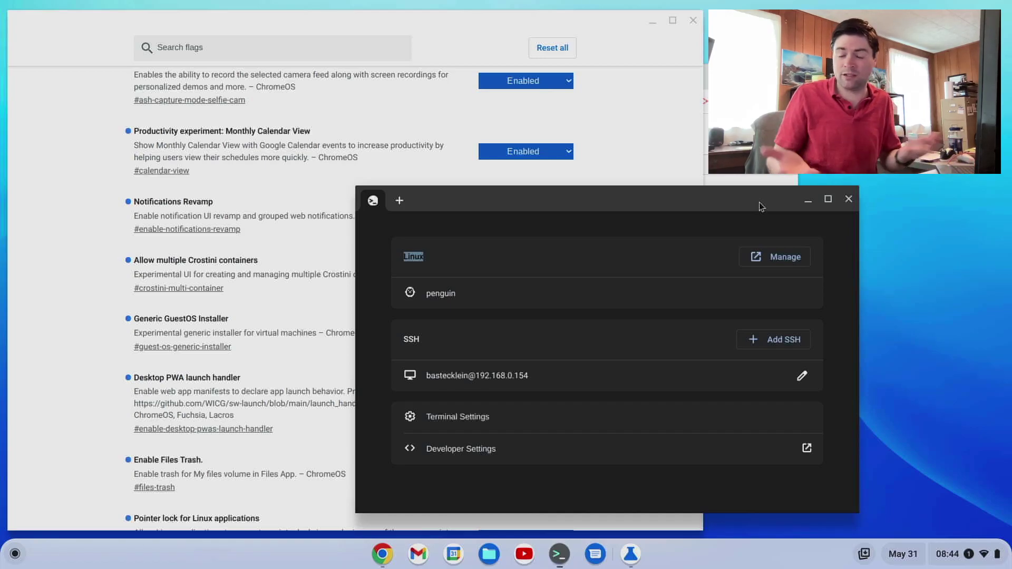
click(849, 199)
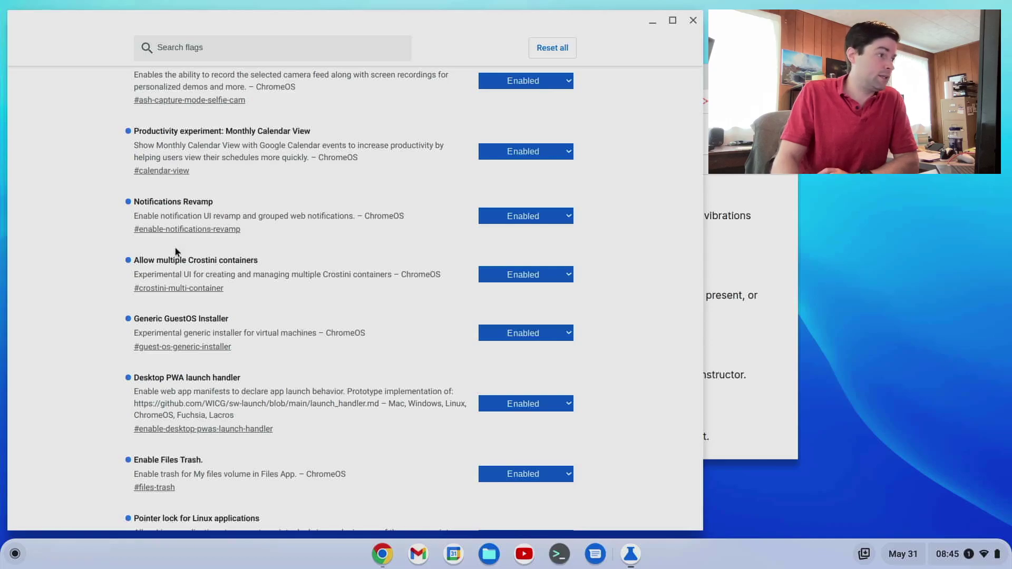
scroll(176, 251, down, 2)
scroll(176, 251, down, 3)
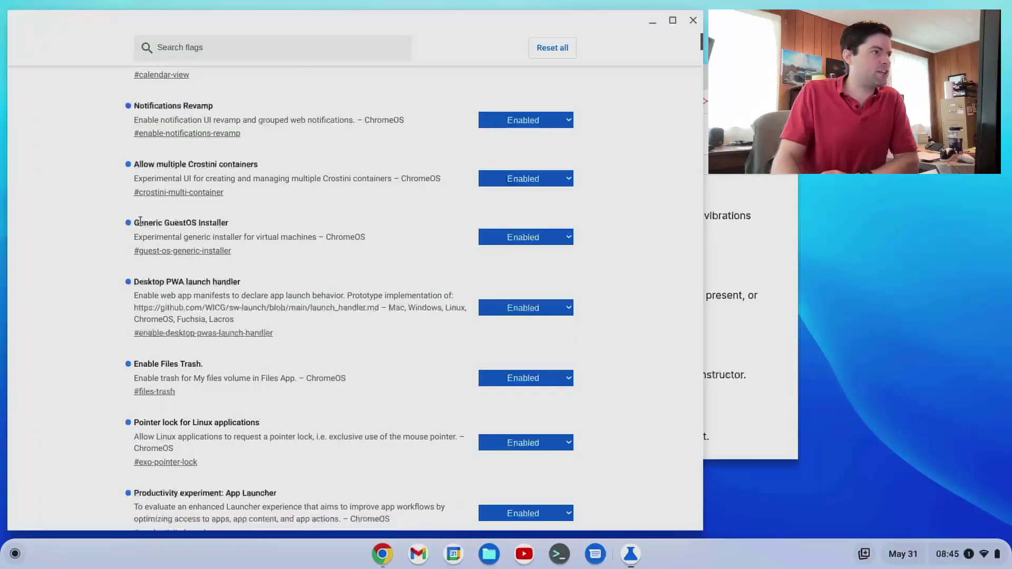
drag(140, 221, 277, 236)
click(280, 233)
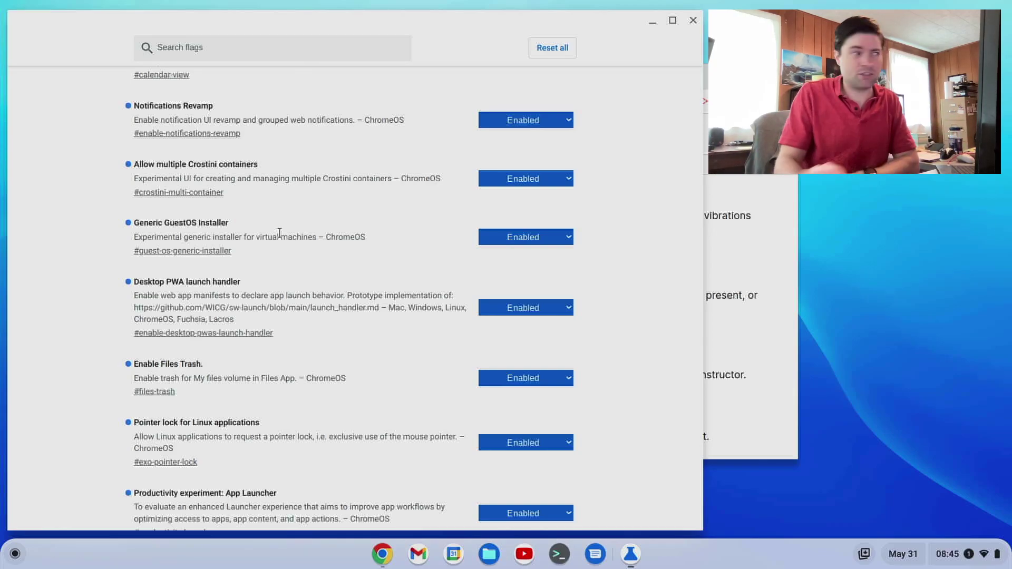
- Scroll down and select the Desktop PWA launch handler title and description text
scroll(280, 233, down, 2)
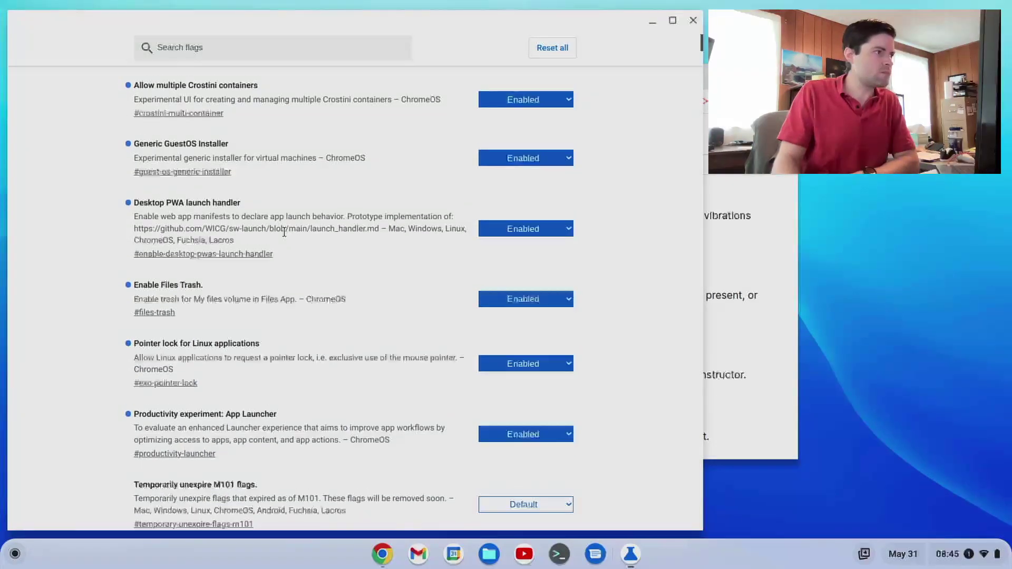
drag(155, 176, 194, 213)
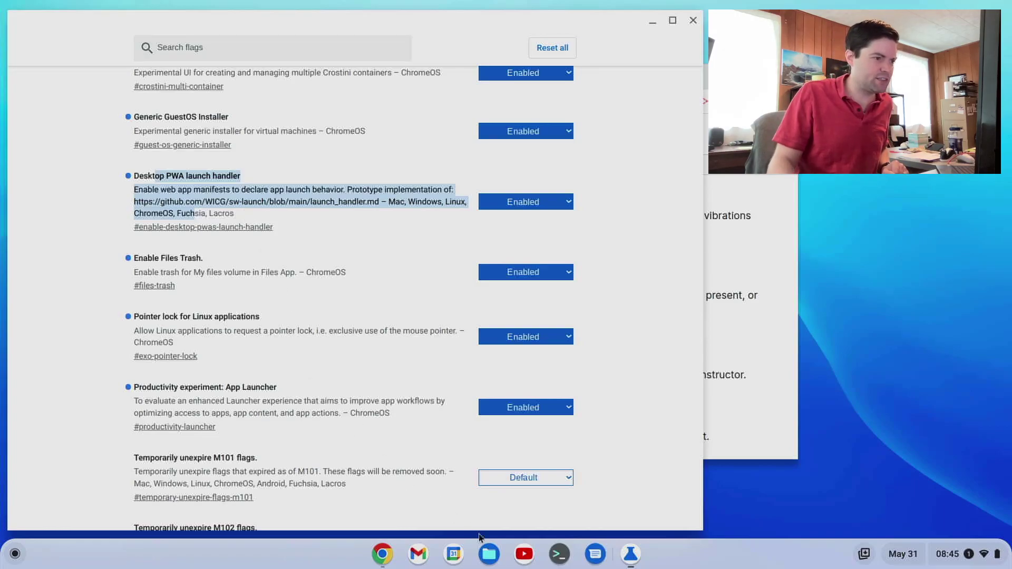
- Open Files, view text file.txt with Open with > Text, then close the Text window
click(500, 559)
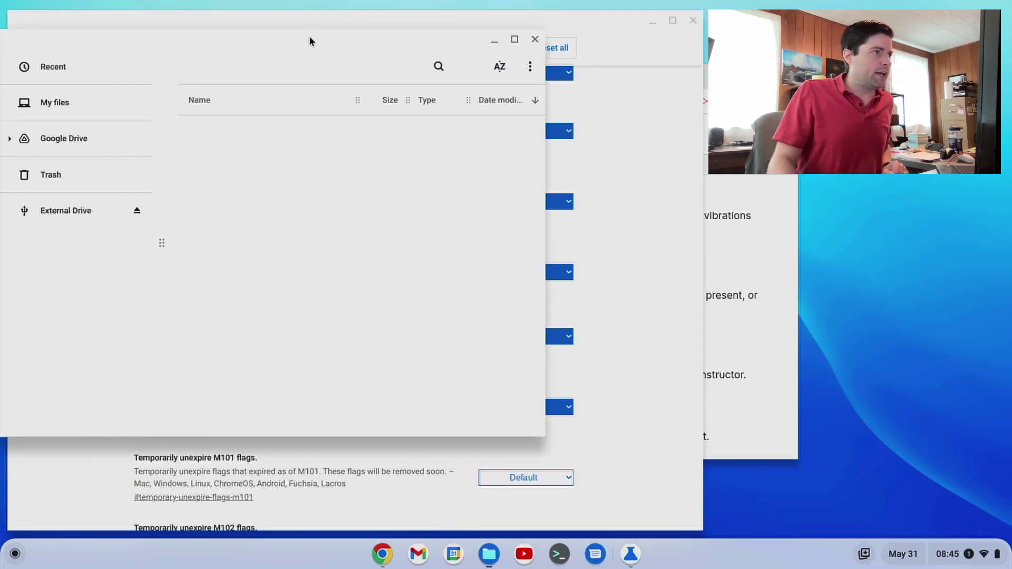
drag(391, 62, 575, 151)
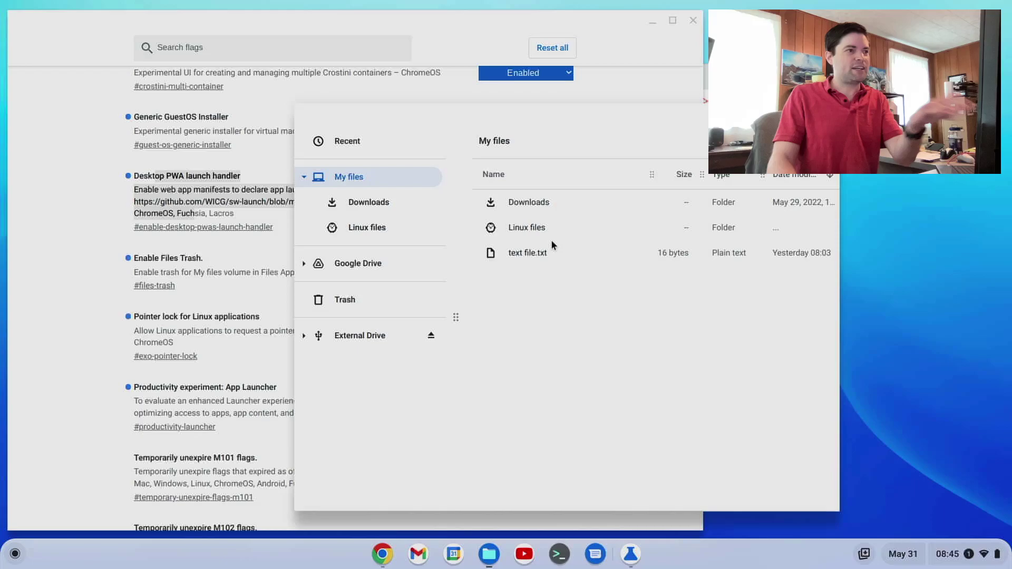
right_click(532, 254)
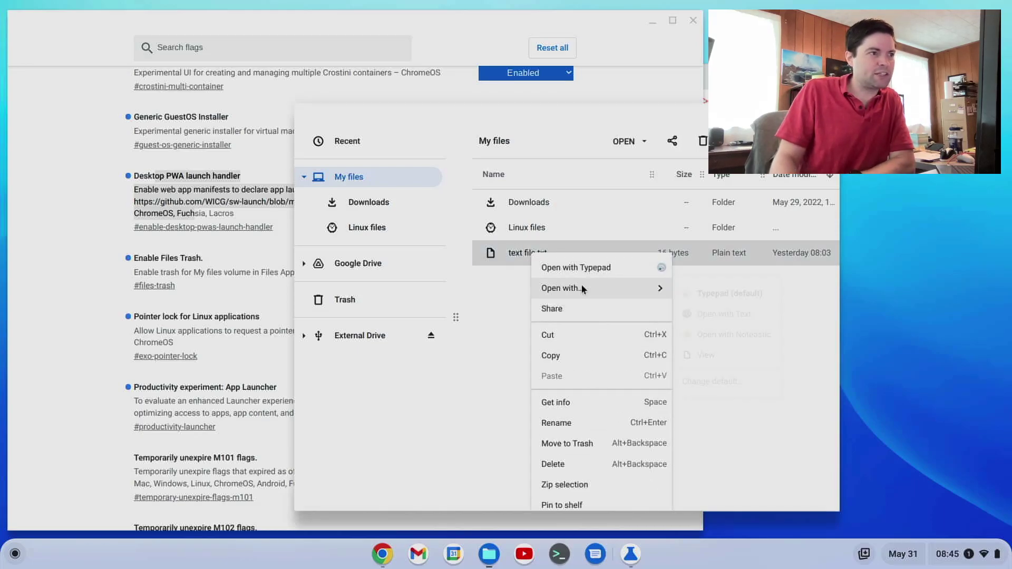
mouse_move(599, 287)
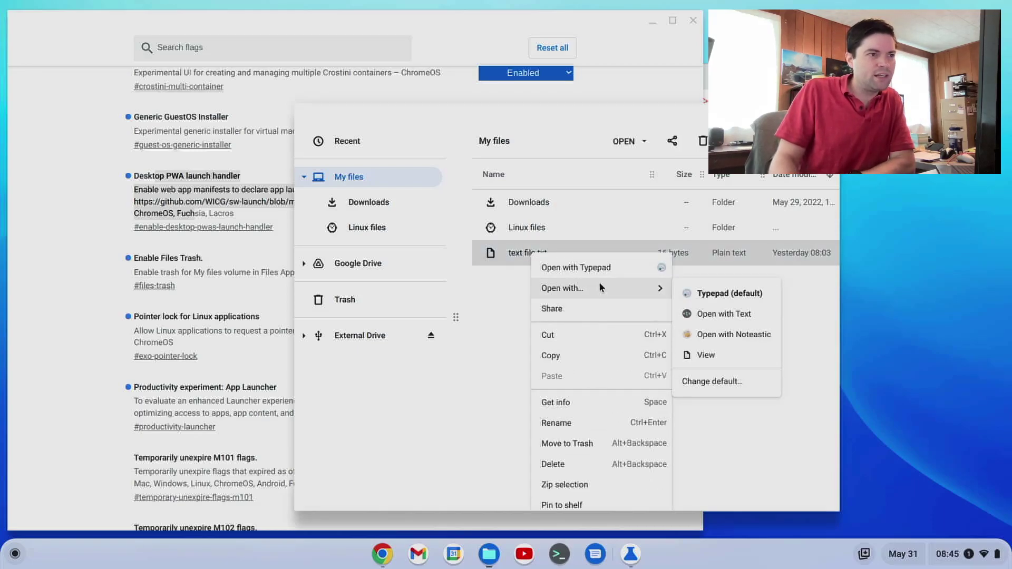
click(732, 316)
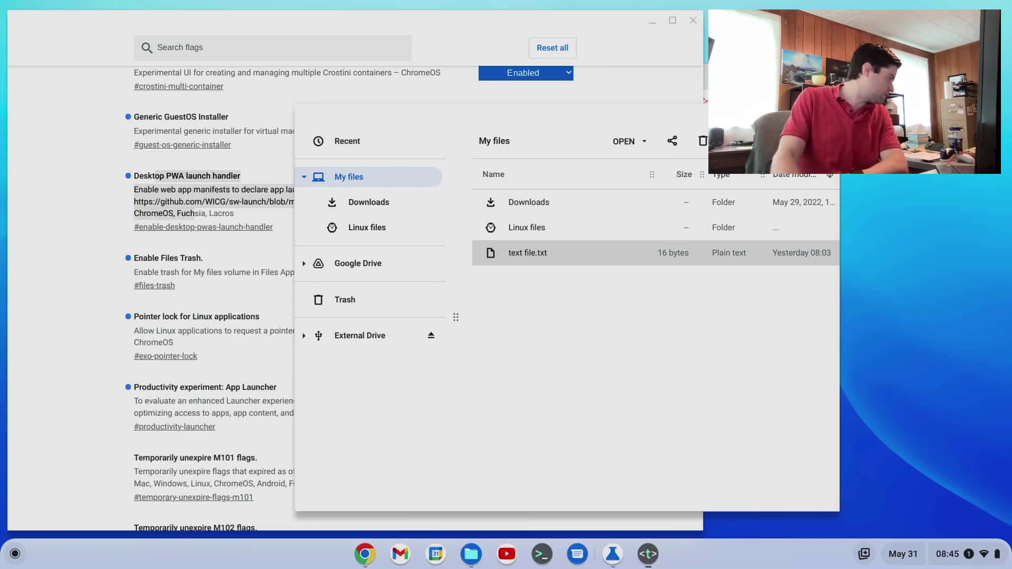
drag(287, 132, 246, 79)
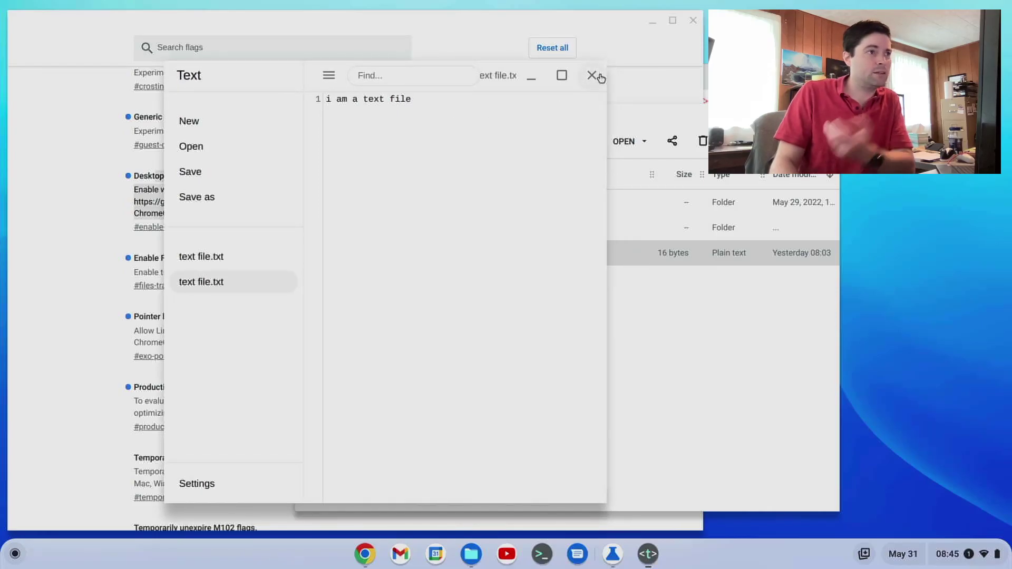
click(593, 88)
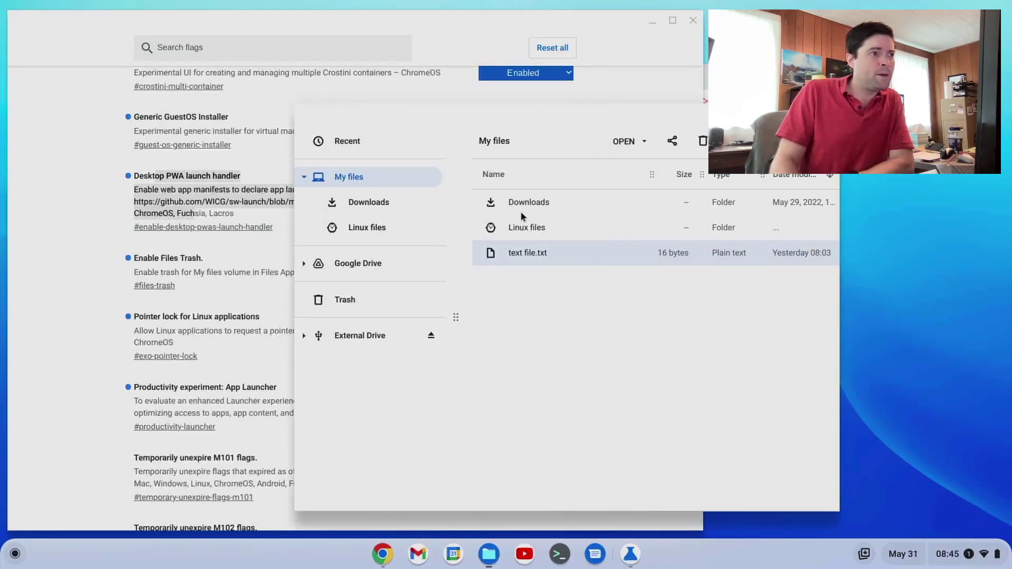
- Open text file.txt in Typepad to see 'i am a text file', then close it
right_click(524, 258)
mouse_move(532, 255)
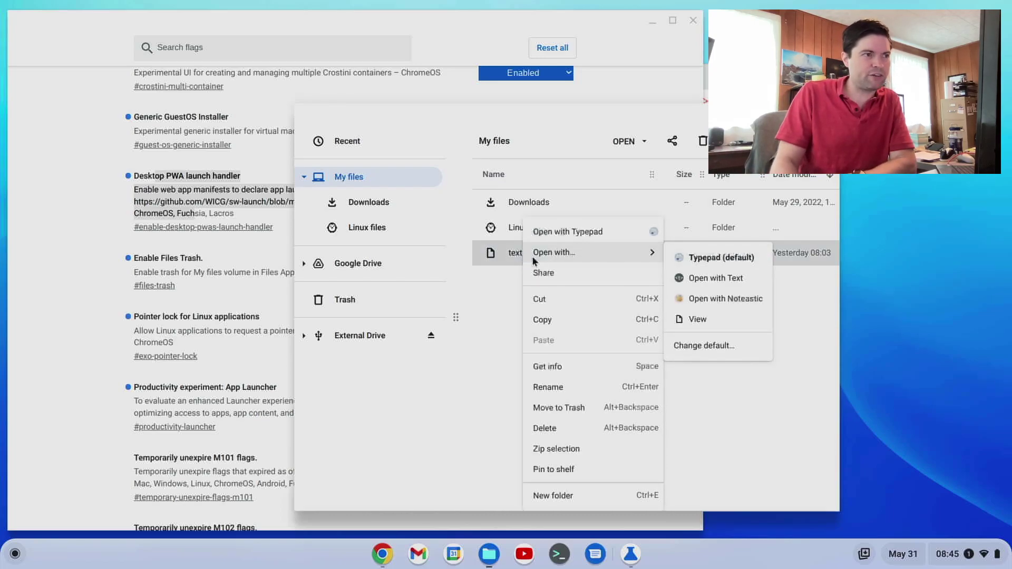
click(680, 257)
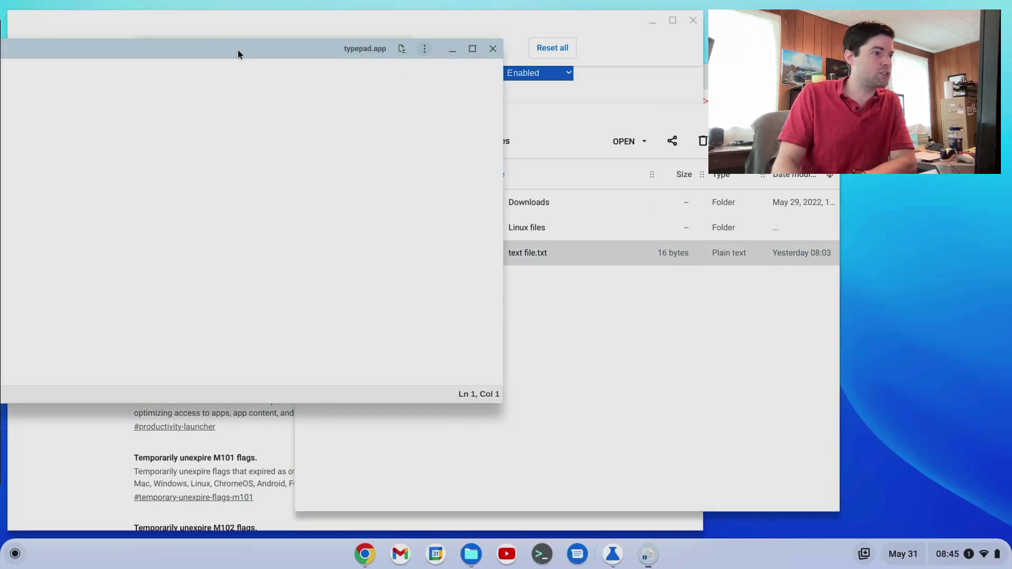
drag(237, 48, 466, 117)
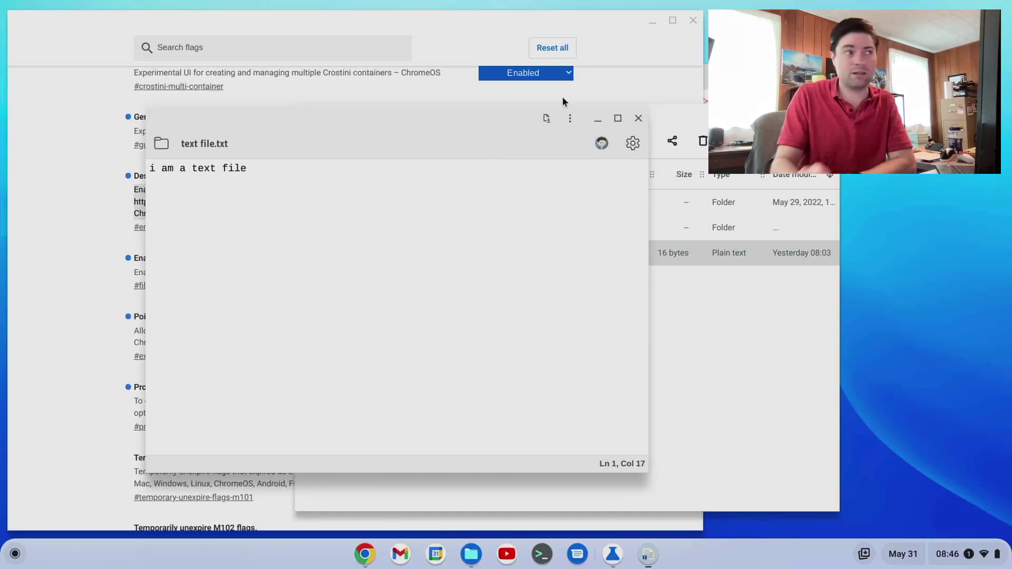
click(638, 119)
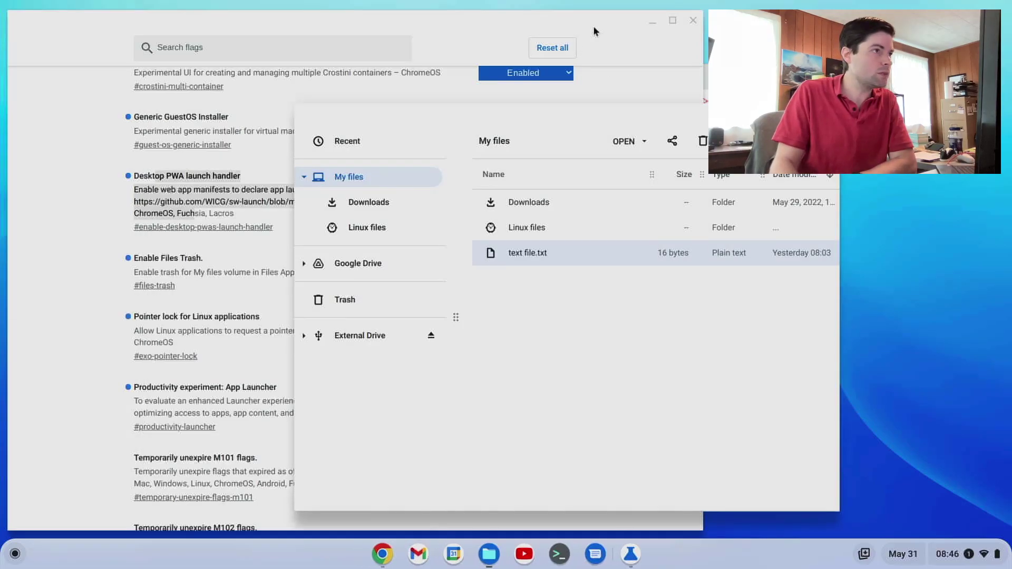
- Bring Files back in front and delete text file.txt with the Delete key
click(596, 32)
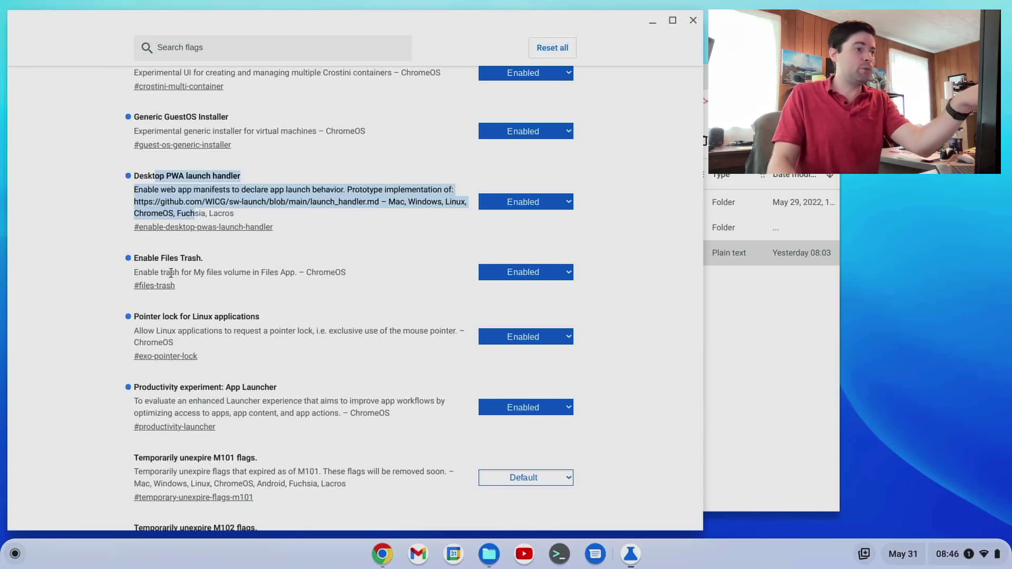
click(805, 386)
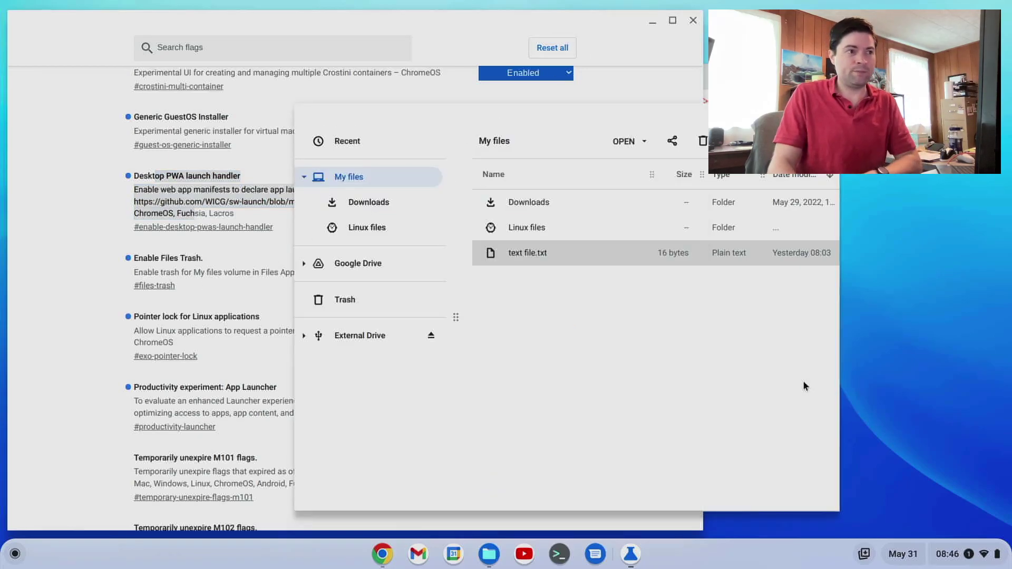
drag(557, 118, 454, 115)
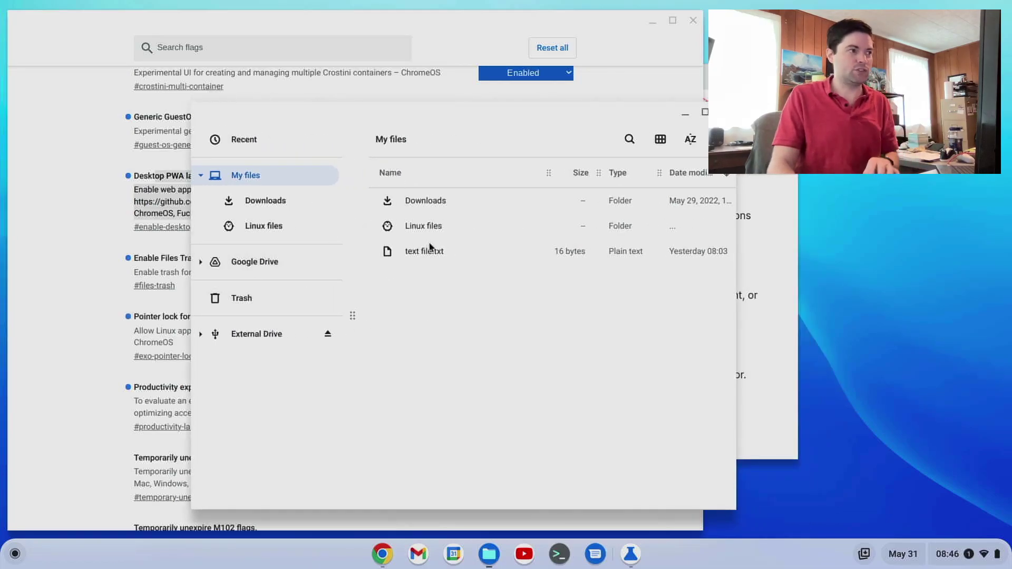
click(435, 254)
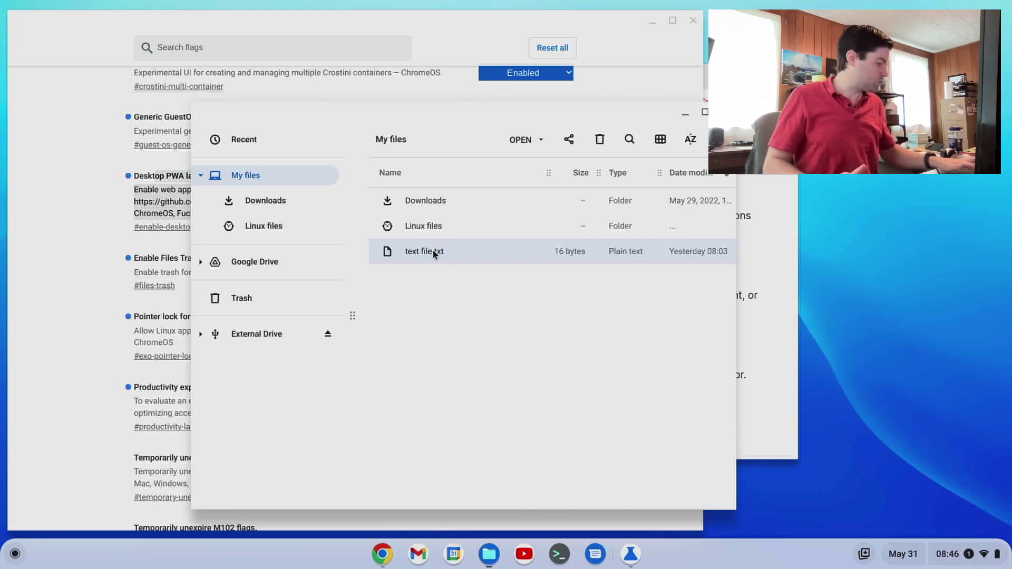
key(Delete)
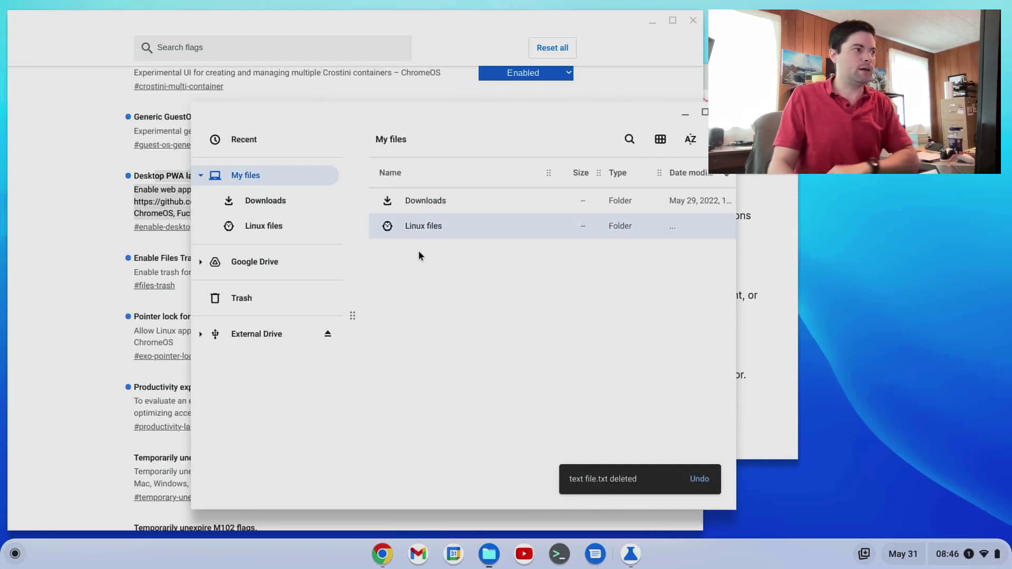
- Confirm text file.txt appears in Trash, then close the Files window
click(226, 299)
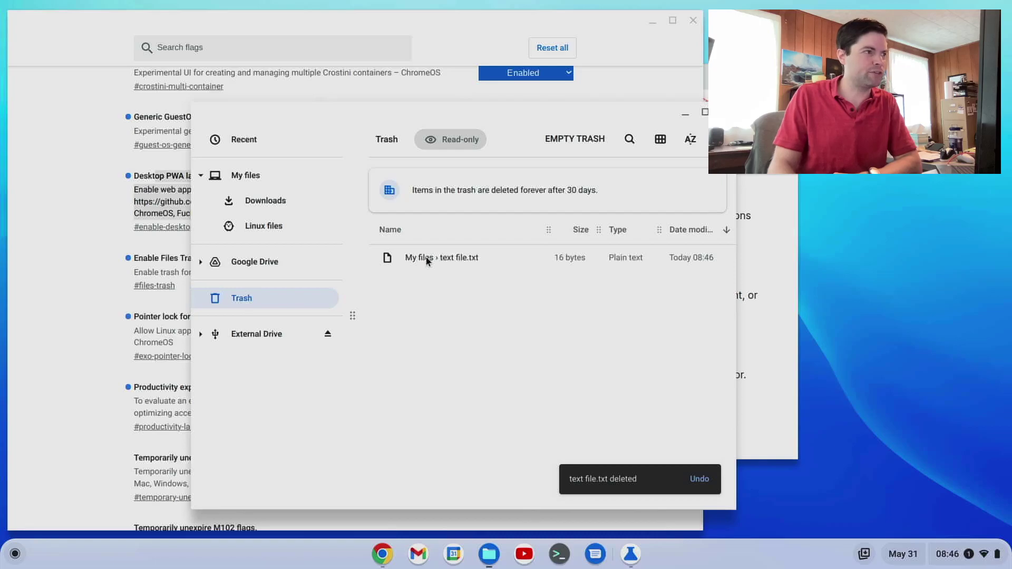
drag(343, 115, 258, 113)
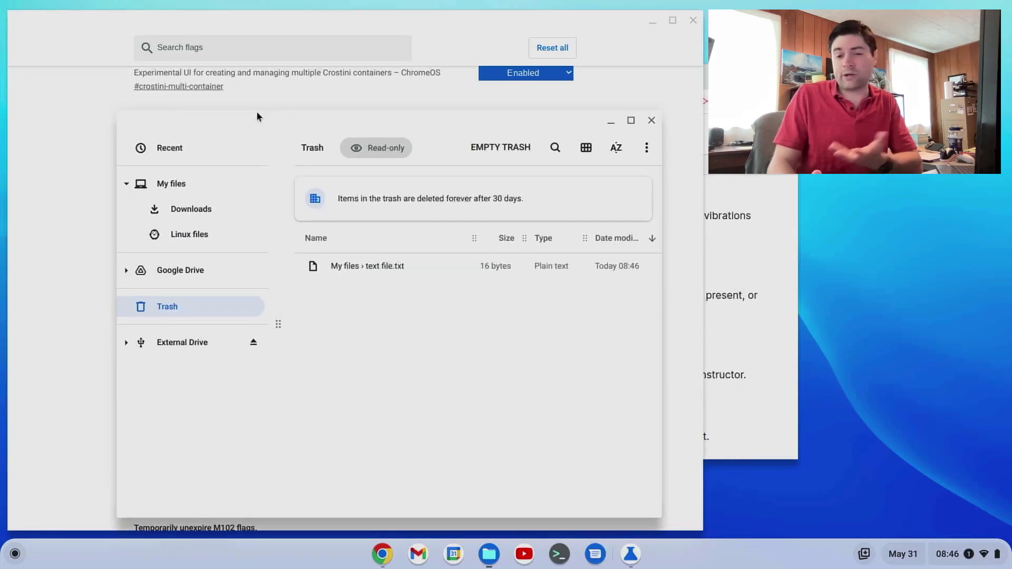
click(651, 118)
- Scroll down the flags list and select the 'Pointer lock for Linux applications' heading
scroll(203, 235, down, 2)
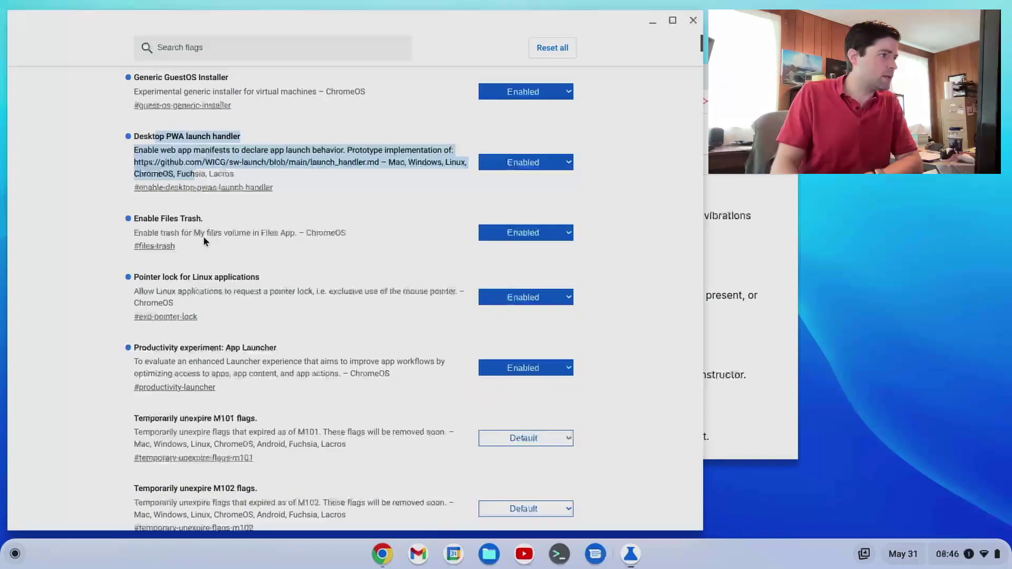
scroll(200, 242, down, 1)
drag(146, 210, 253, 212)
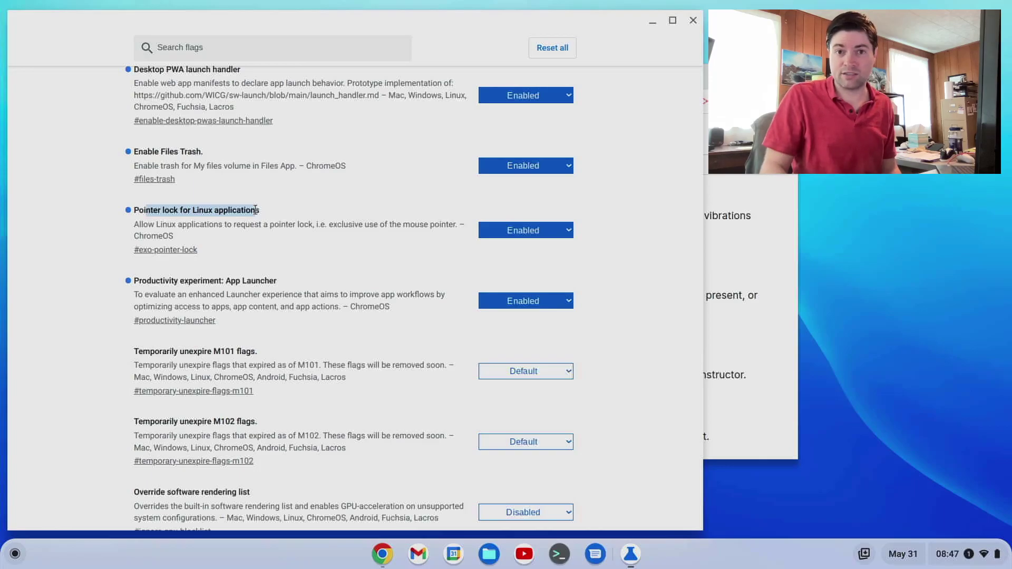
- Select the 'Productivity experiment: App Launcher' heading and open the redesigned launcher
scroll(255, 210, down, 3)
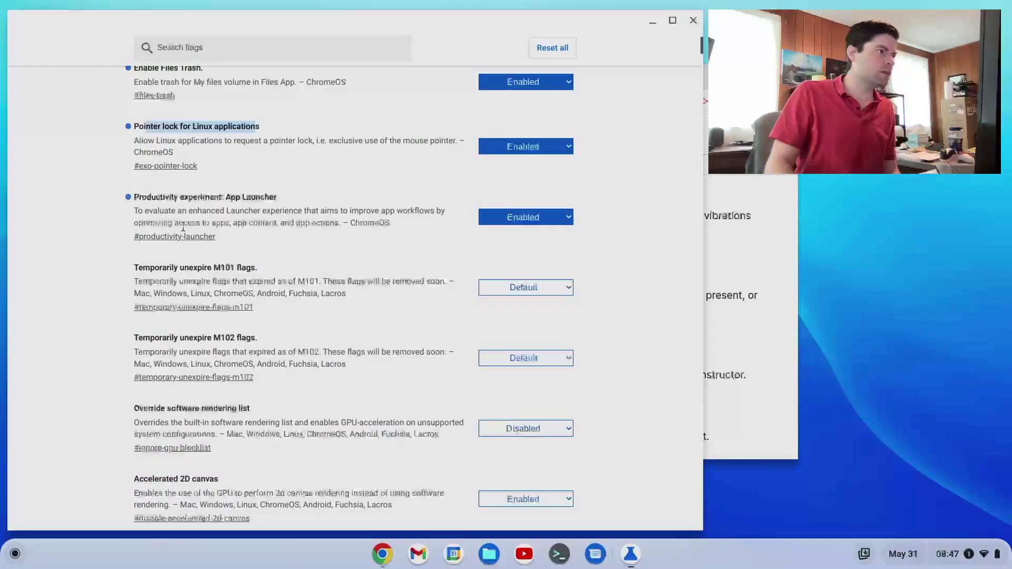
drag(141, 197, 258, 208)
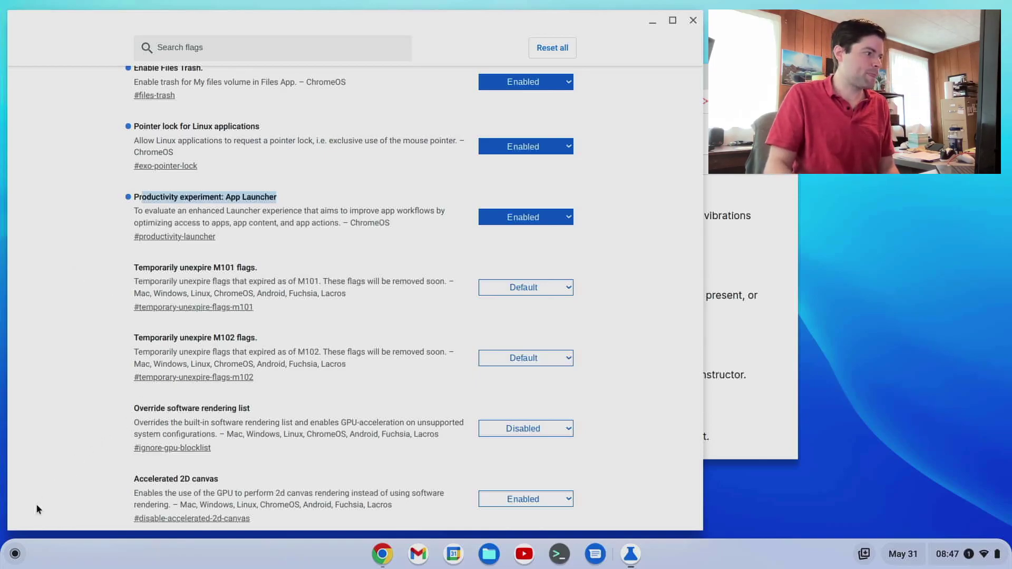
click(12, 553)
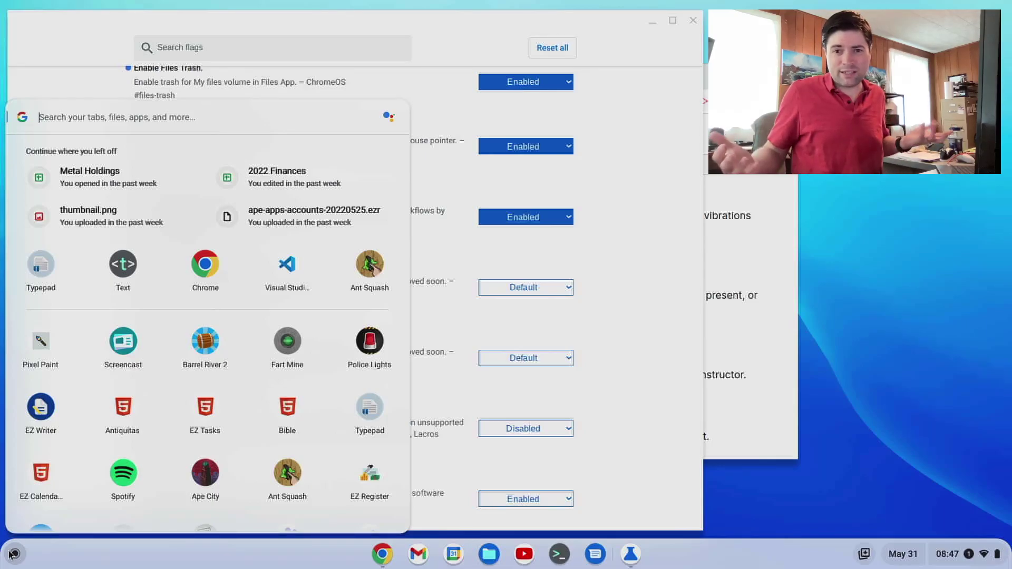
- Reopen the launcher, search 'voxel' to launch Voxel Paint, and sign in with a saved account
click(637, 363)
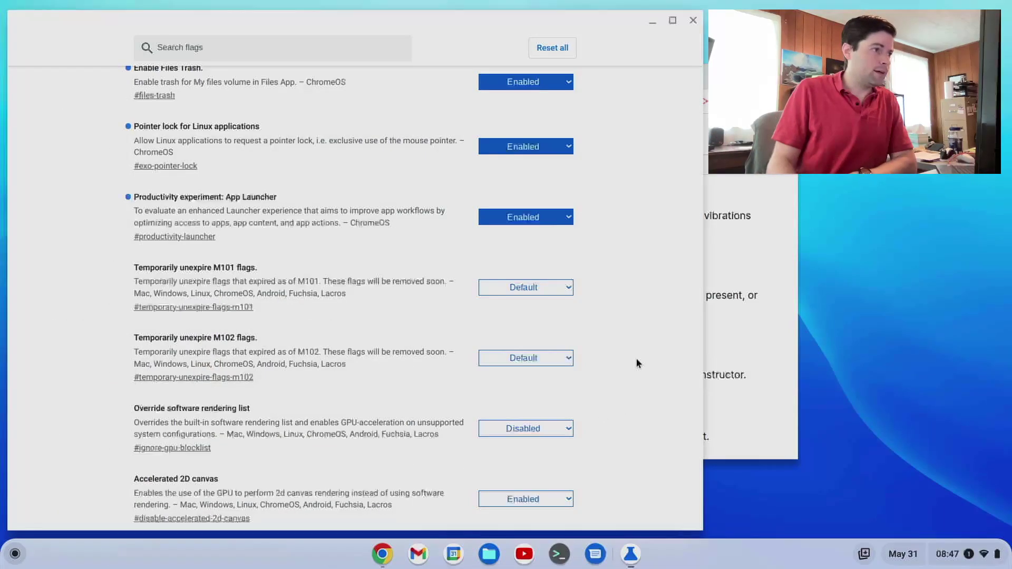
click(14, 553)
scroll(81, 474, down, 10)
scroll(85, 466, down, 8)
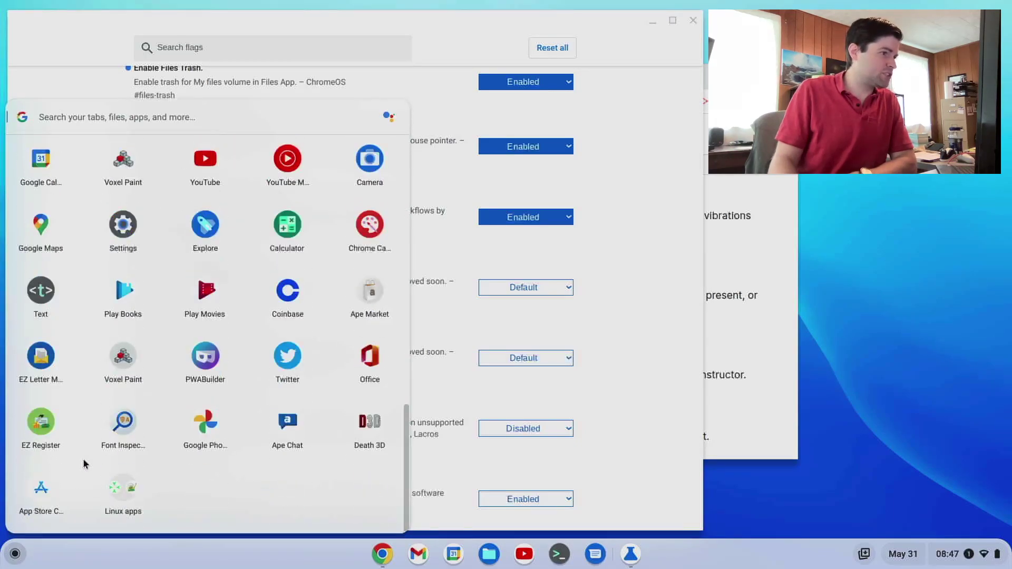
scroll(87, 461, up, 5)
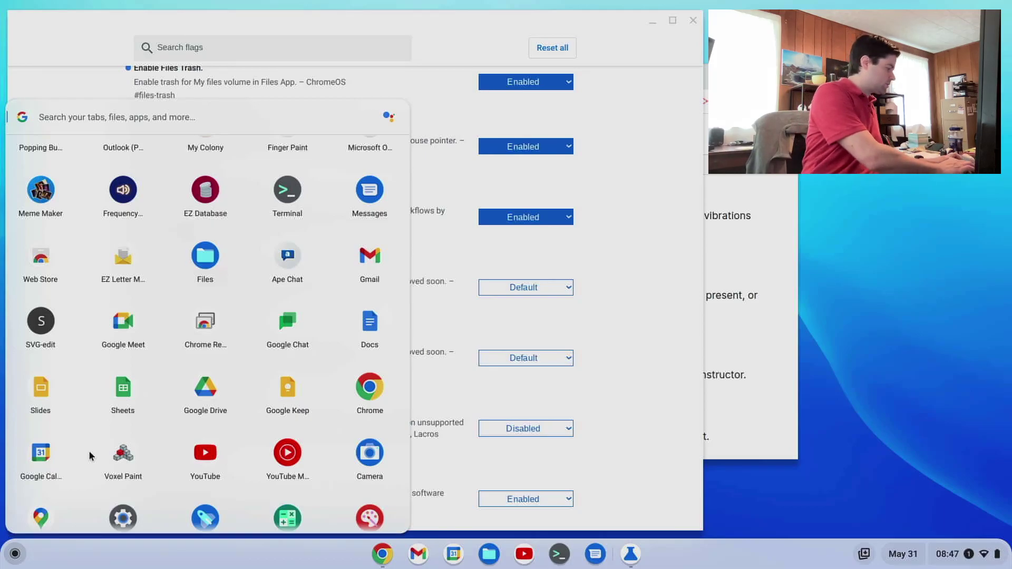
text(voxel)
key(Return)
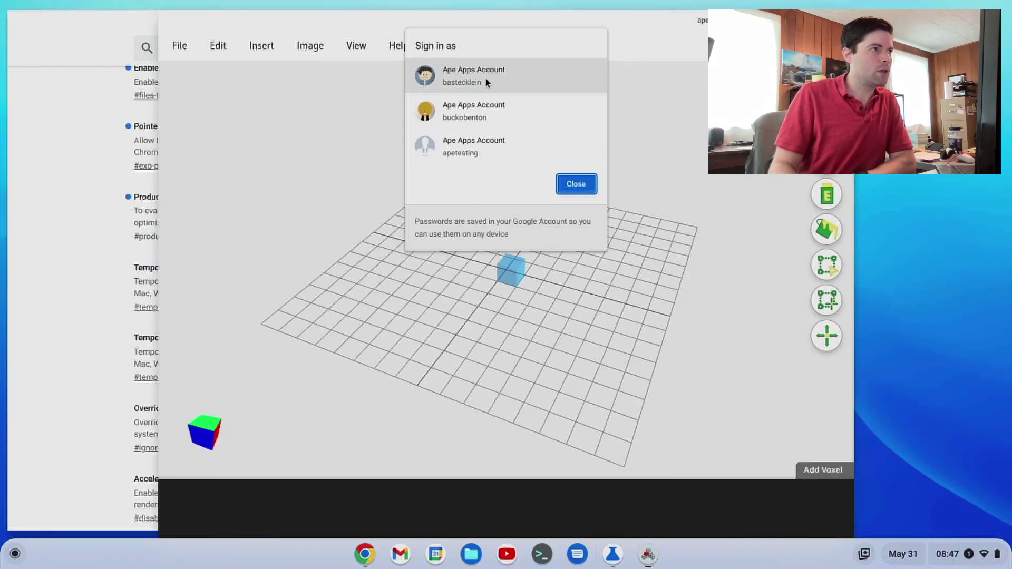
click(485, 77)
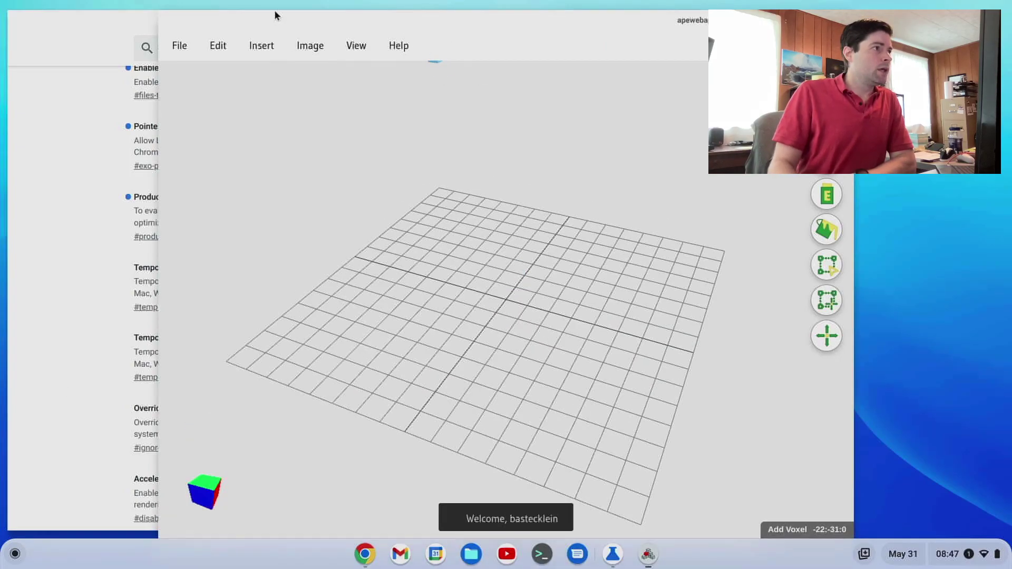
- Place two red voxels on the Voxel Paint grid, then close the app
drag(280, 21, 200, 22)
click(435, 363)
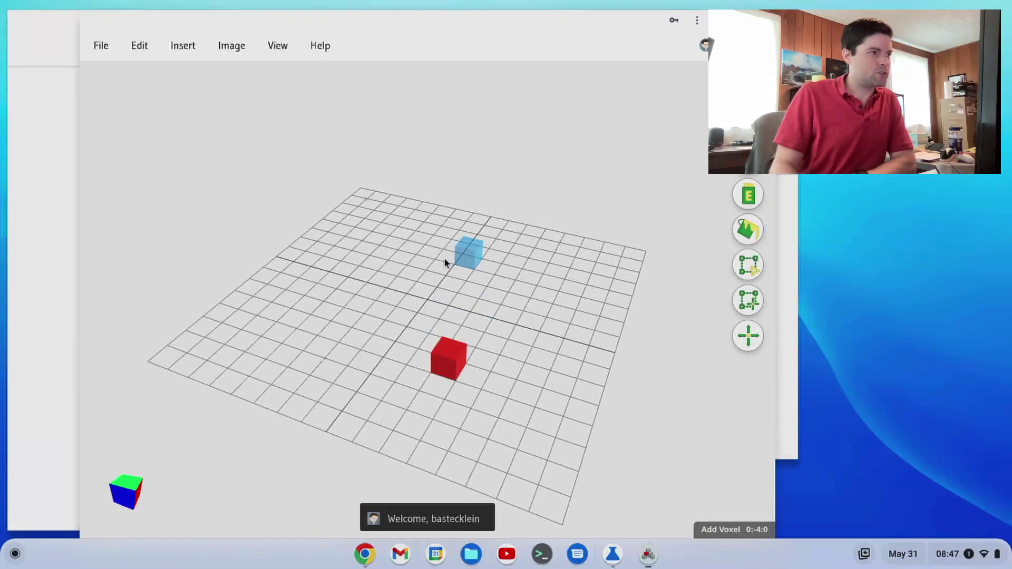
click(390, 250)
drag(622, 16, 543, 17)
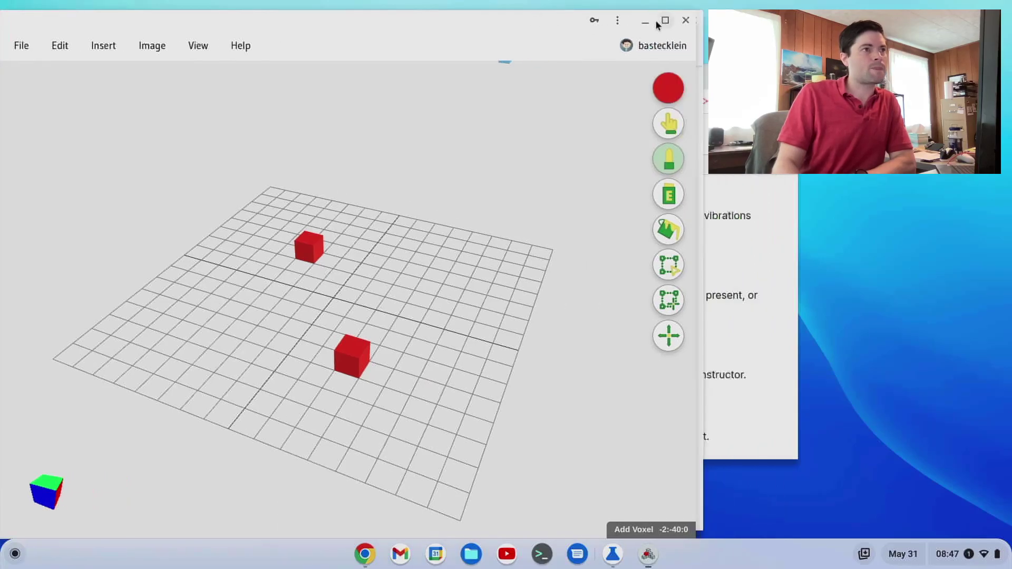
click(693, 20)
scroll(312, 323, up, 10)
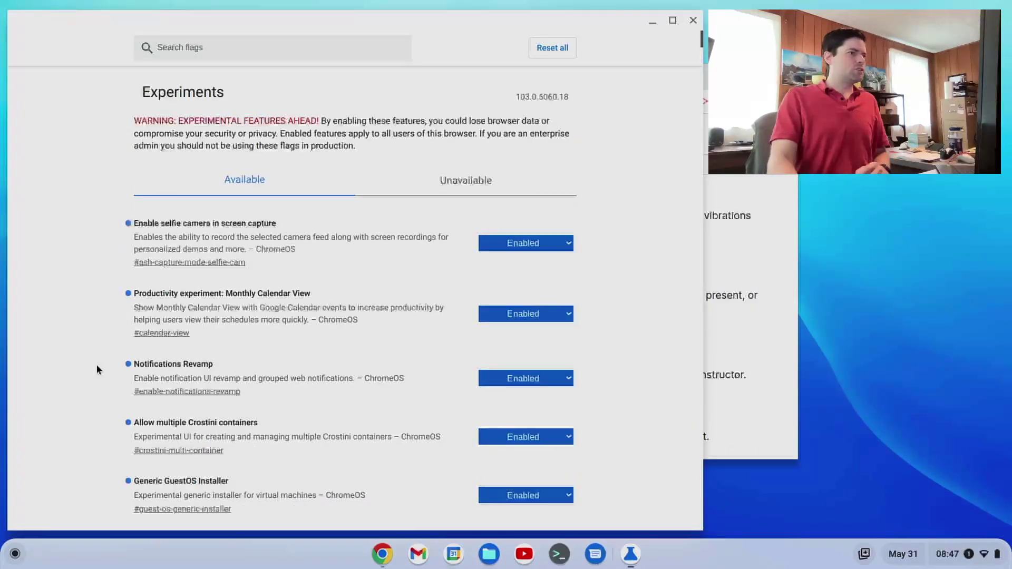